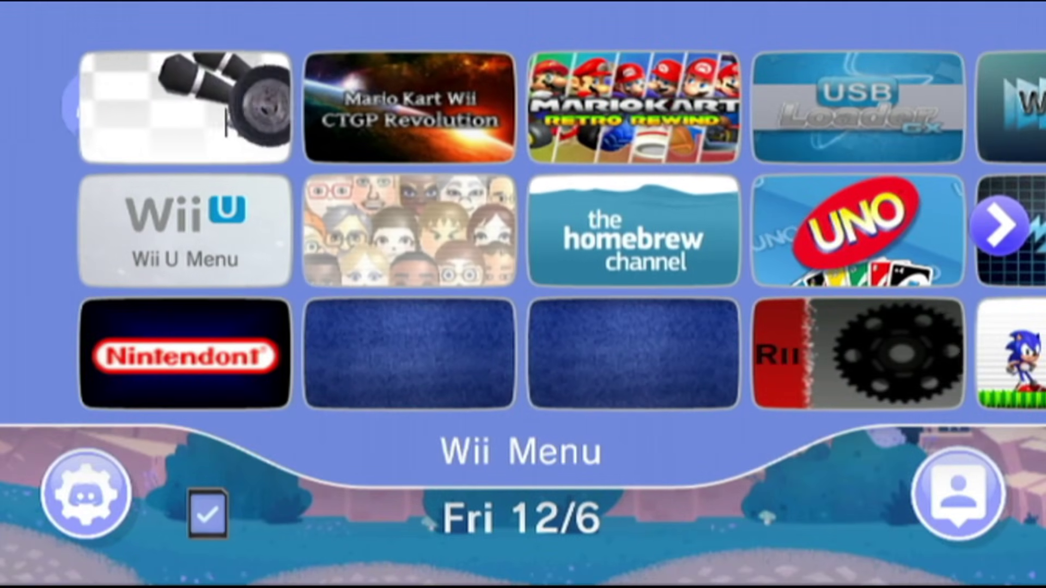
Page through the other channel pages, return to the first page, and open the message board.
key("Right")
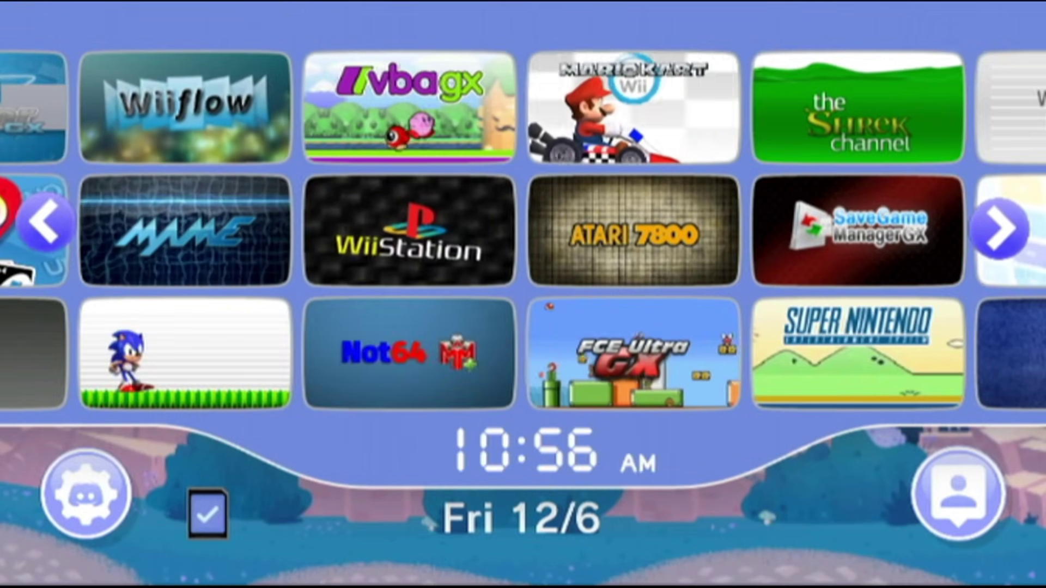
key("Left")
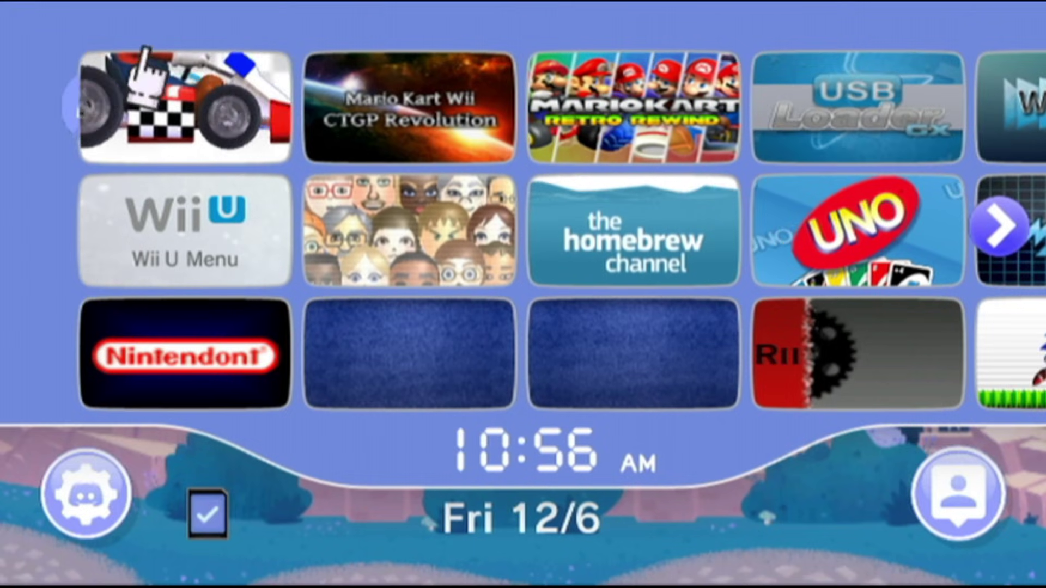
left_click(973, 515)
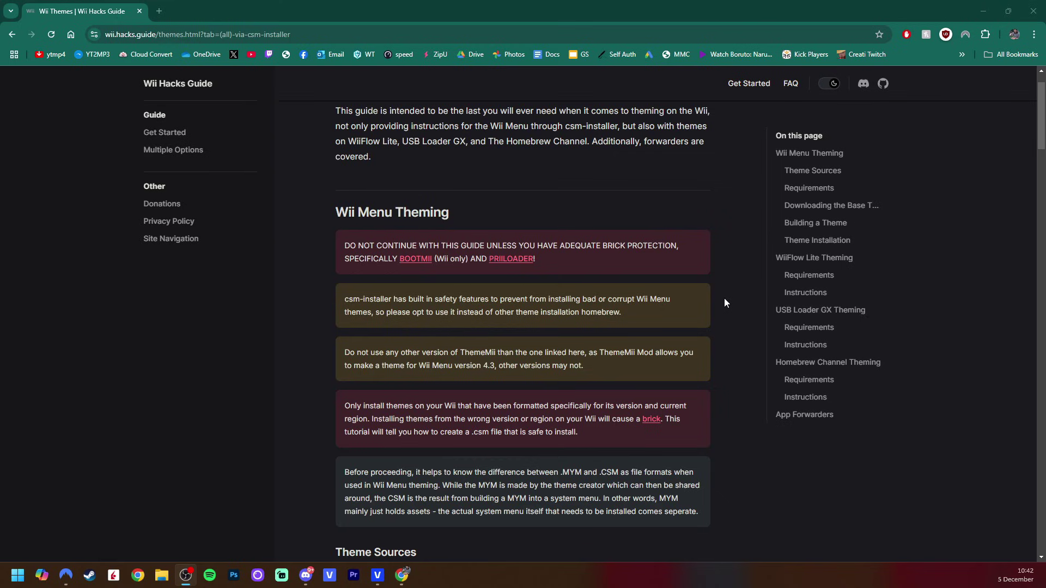
Scroll to the Wii Menu Theming Requirements and open the csm-installer download page.
scroll(725, 300, "down", 1)
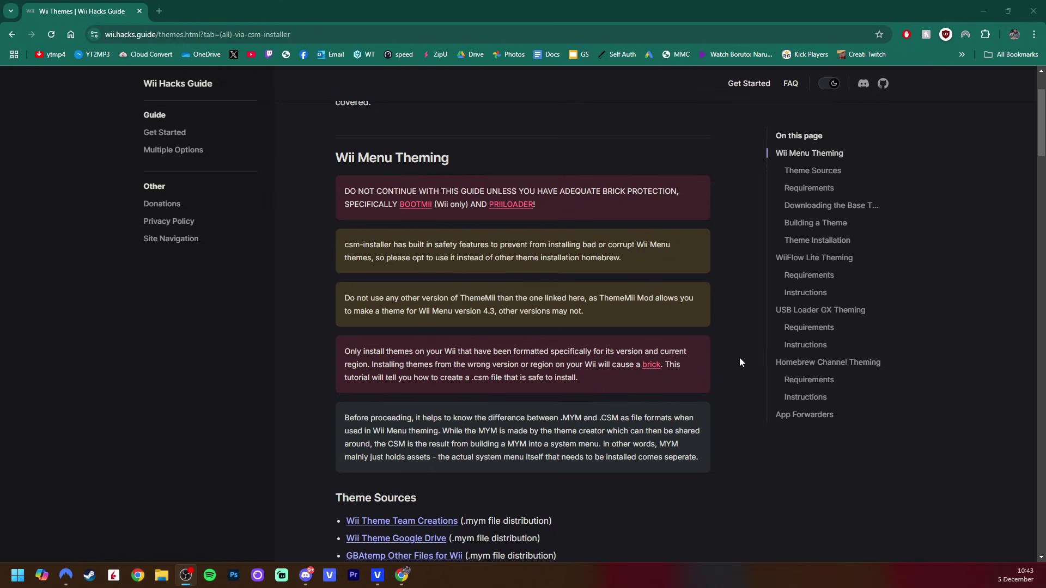
scroll(730, 356, "down", 7)
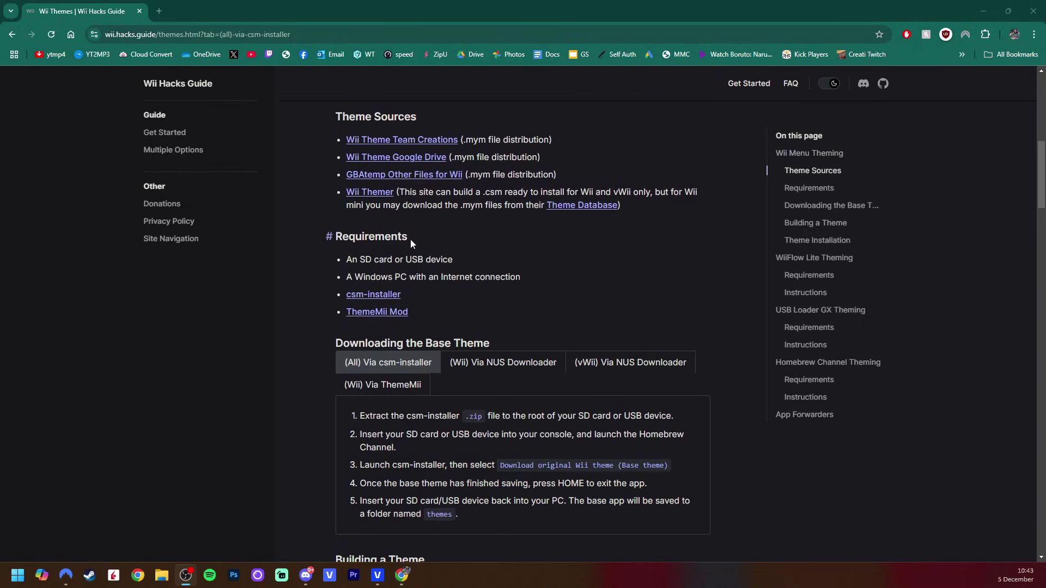
left_click(454, 242)
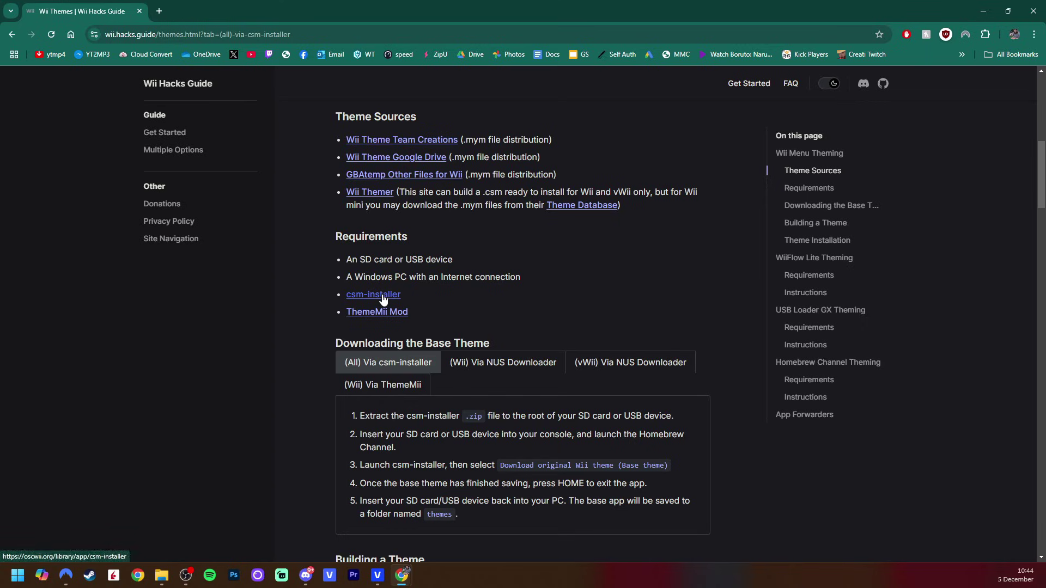
left_click(383, 297)
scroll(658, 245, "down", 5)
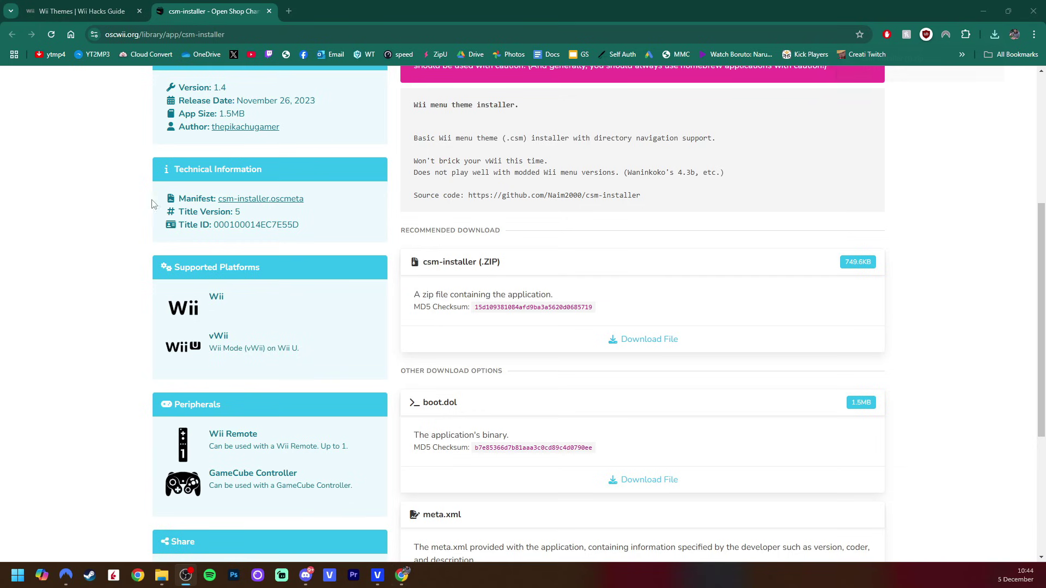
left_click(269, 11)
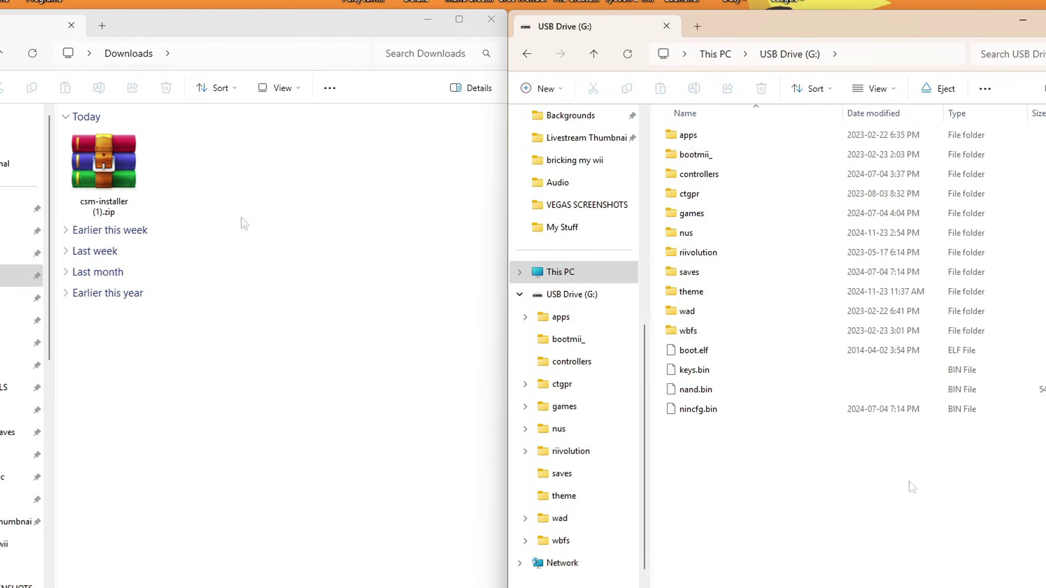
Copy the apps folder from csm-installer (1).zip to USB Drive (G:) and verify apps\csm-installer.
double_click(110, 172)
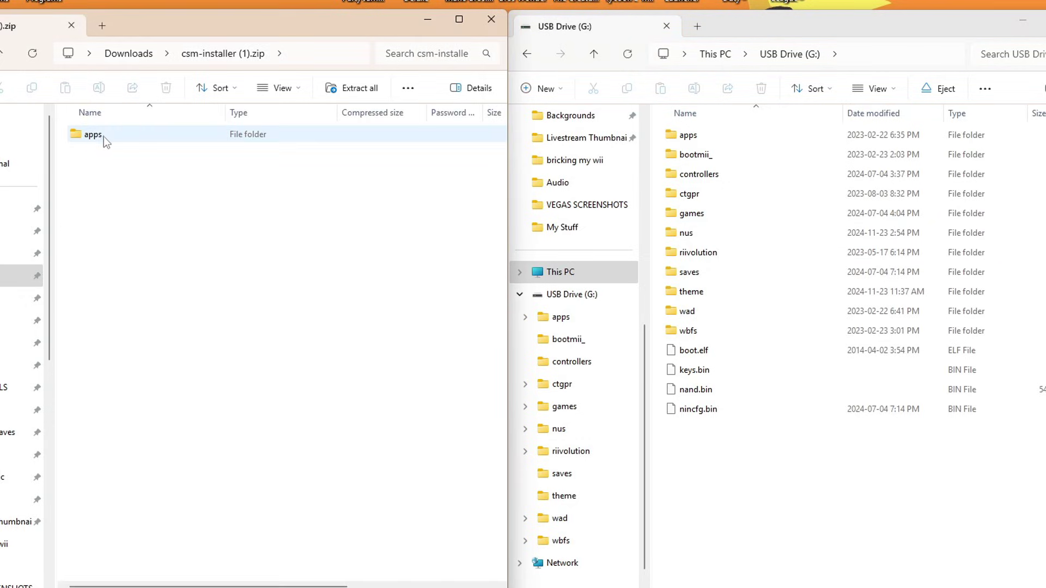
left_click(90, 137)
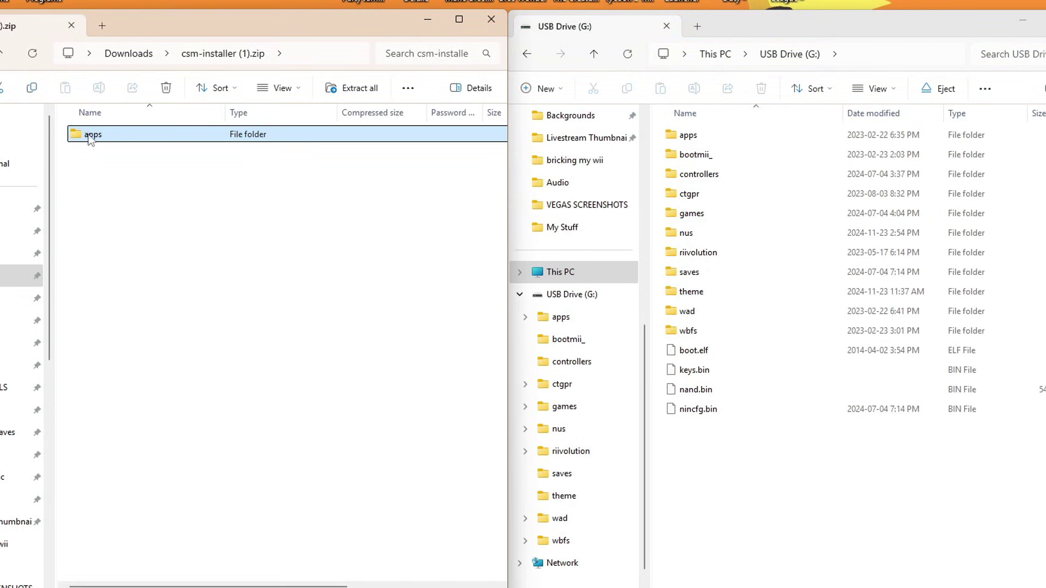
left_click_drag(122, 142, 766, 501)
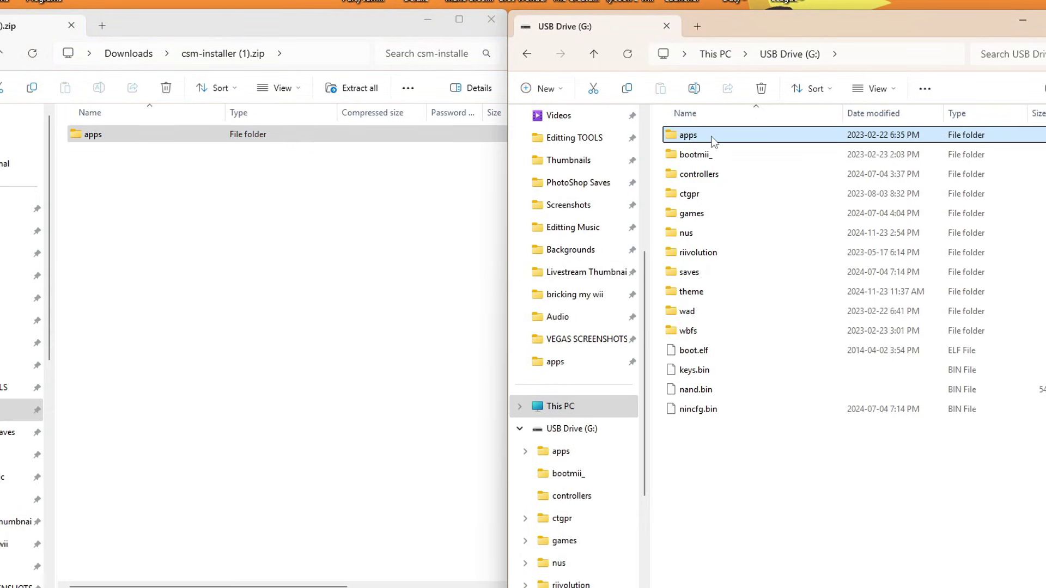
double_click(714, 139)
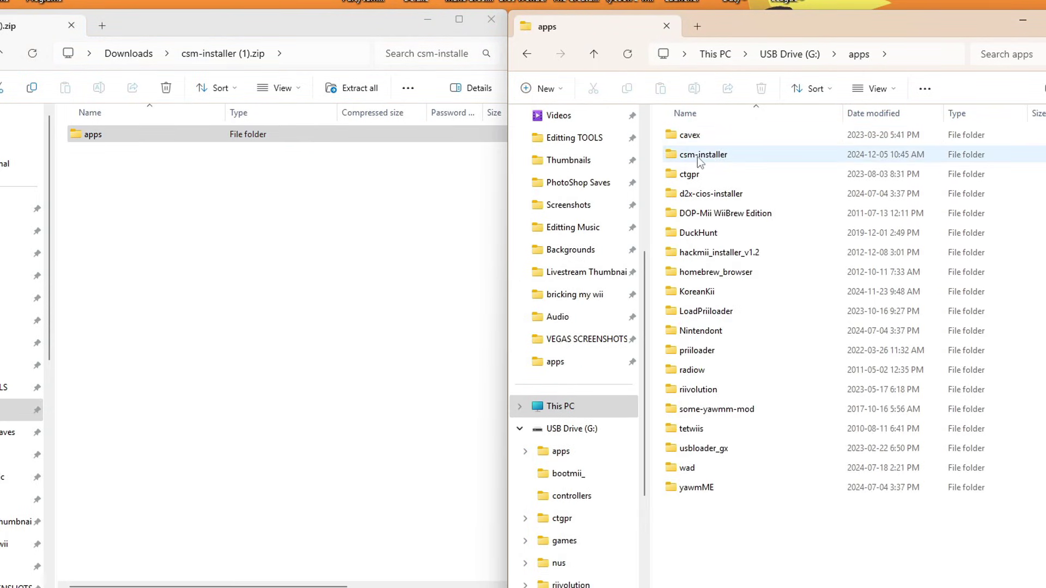
double_click(698, 156)
left_click(525, 58)
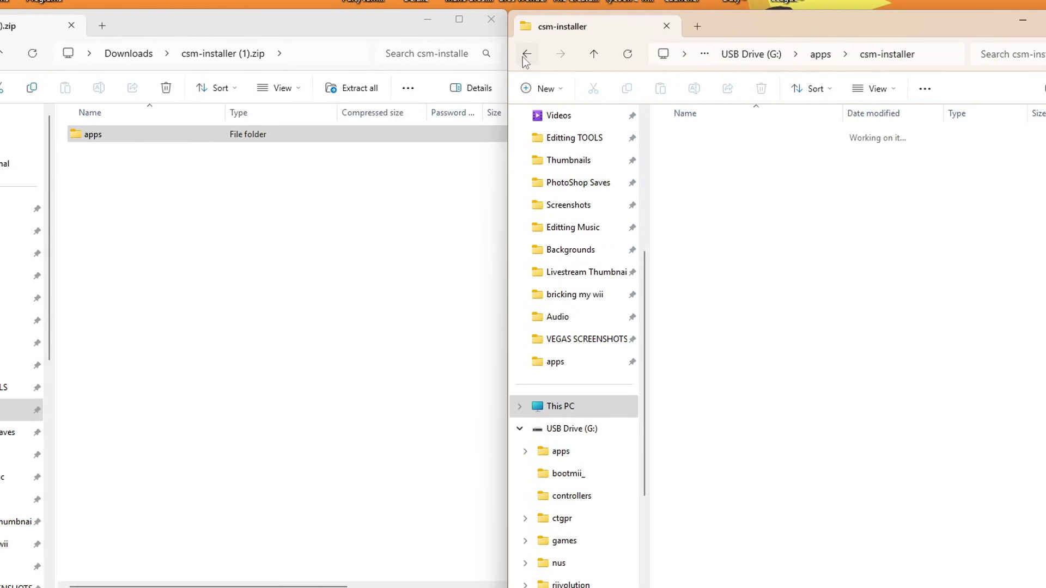
left_click(526, 55)
Delete the csm-installer zip from Downloads.
left_click(319, 359)
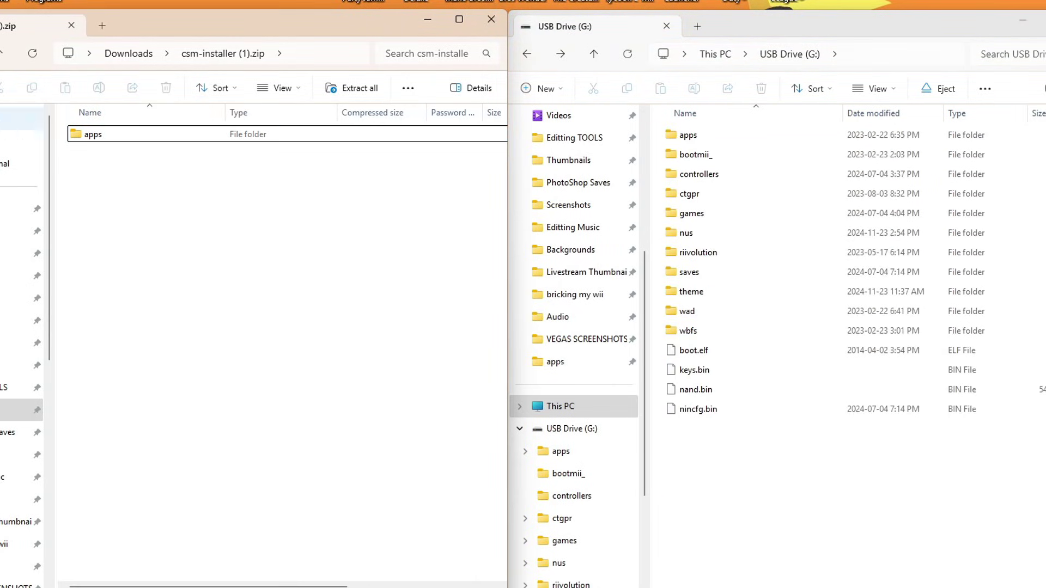
key("alt+Up")
key("Delete")
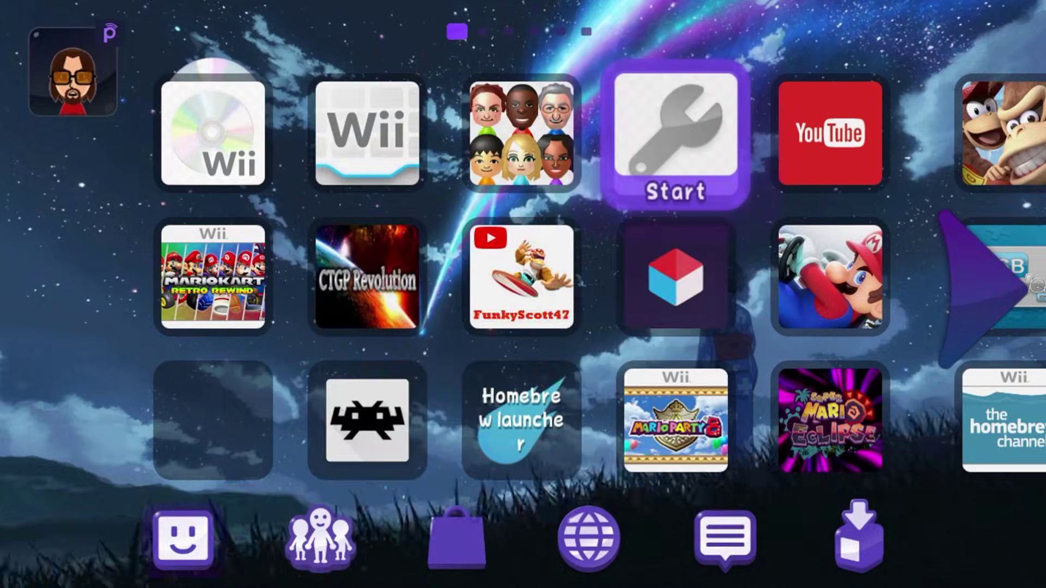
Move from System Settings past Mii Maker to the Wii Menu tile and launch it.
key("Return")
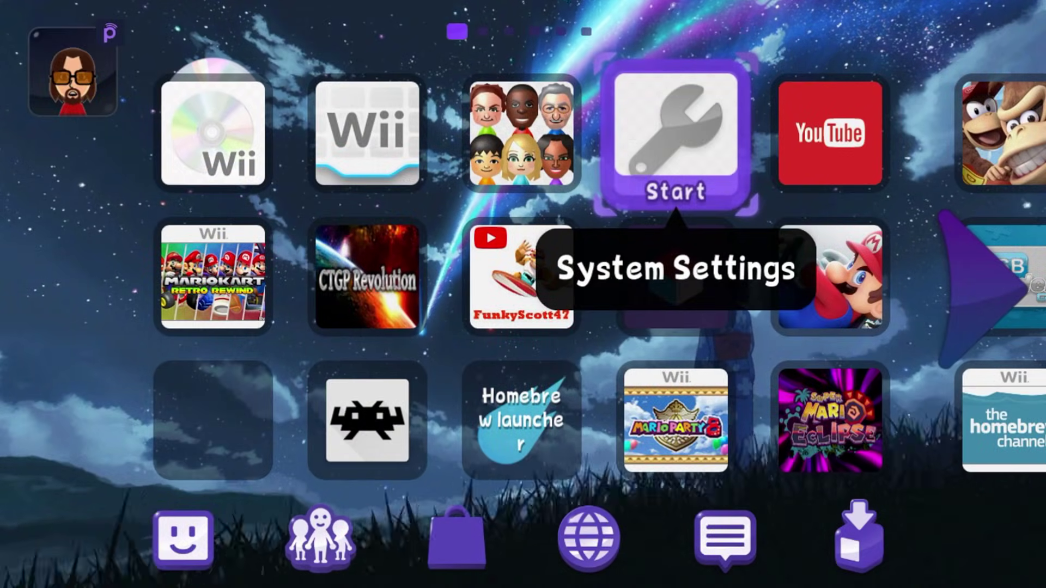
key("Left")
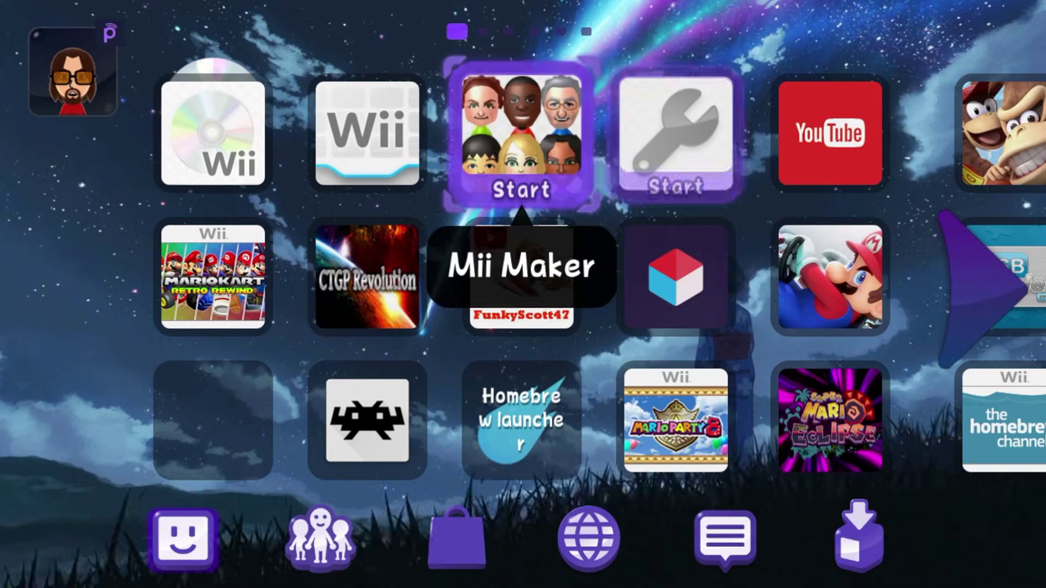
key("Left")
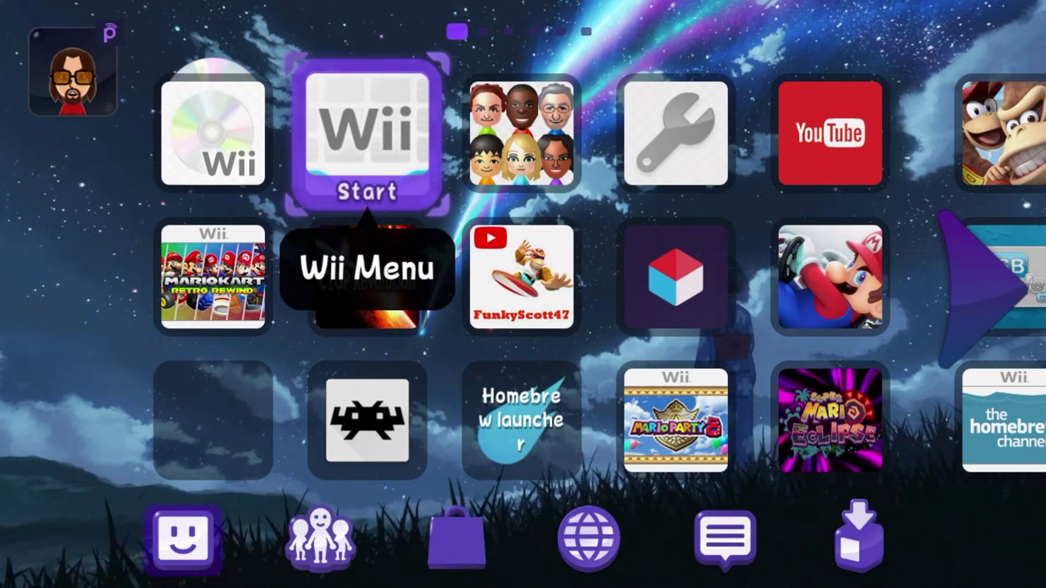
key("Return")
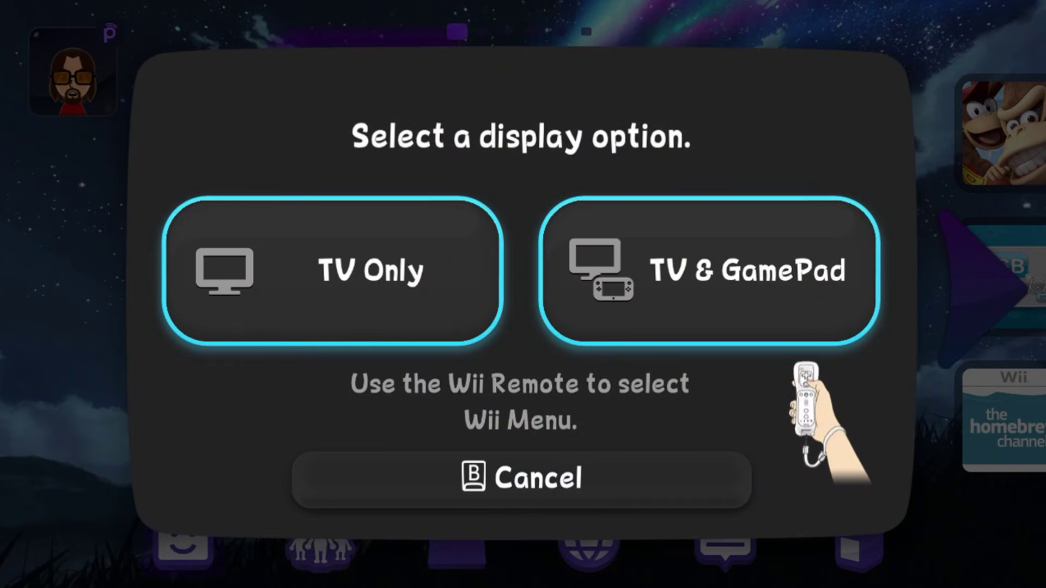
Run the Wii Menu on TV Only and check Wii Settings shows version 4.3U.
left_click(425, 280)
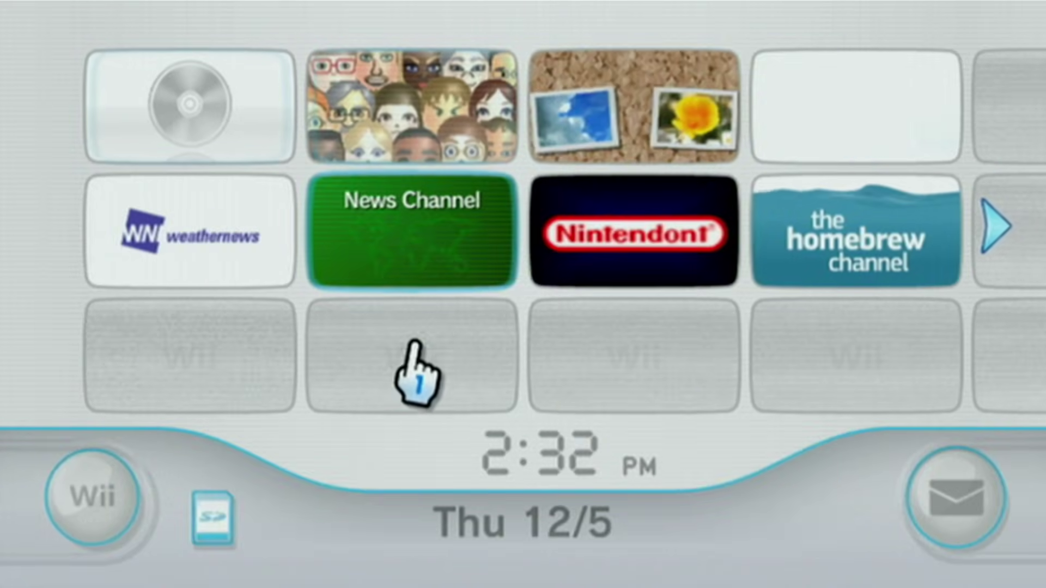
left_click(112, 467)
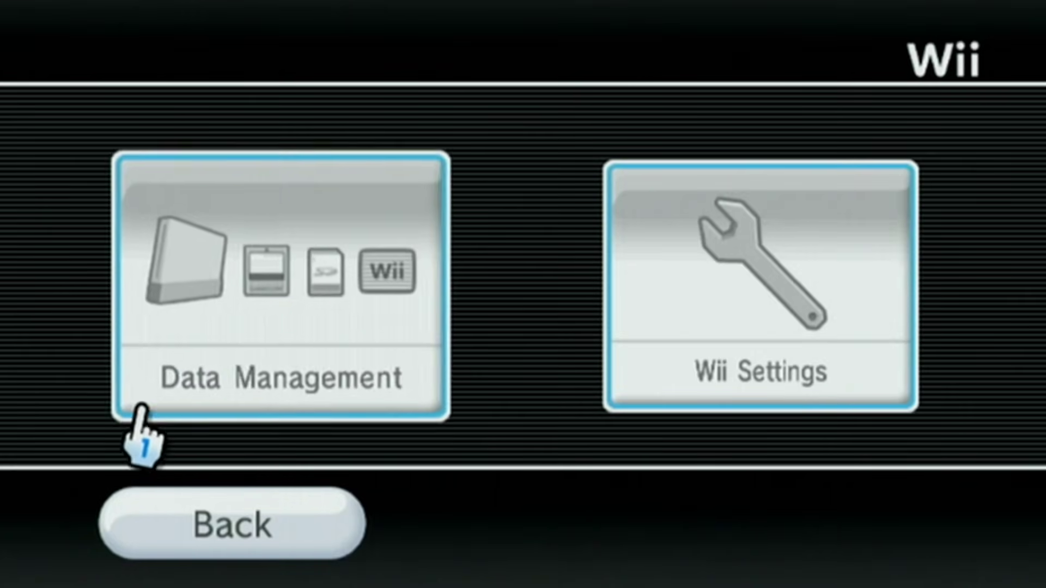
left_click(757, 384)
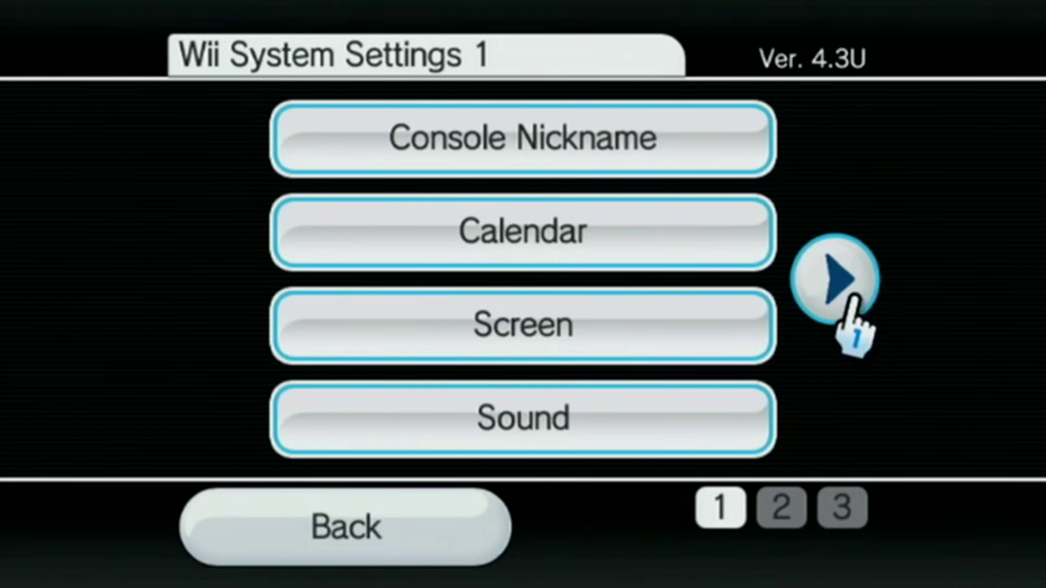
left_click(851, 299)
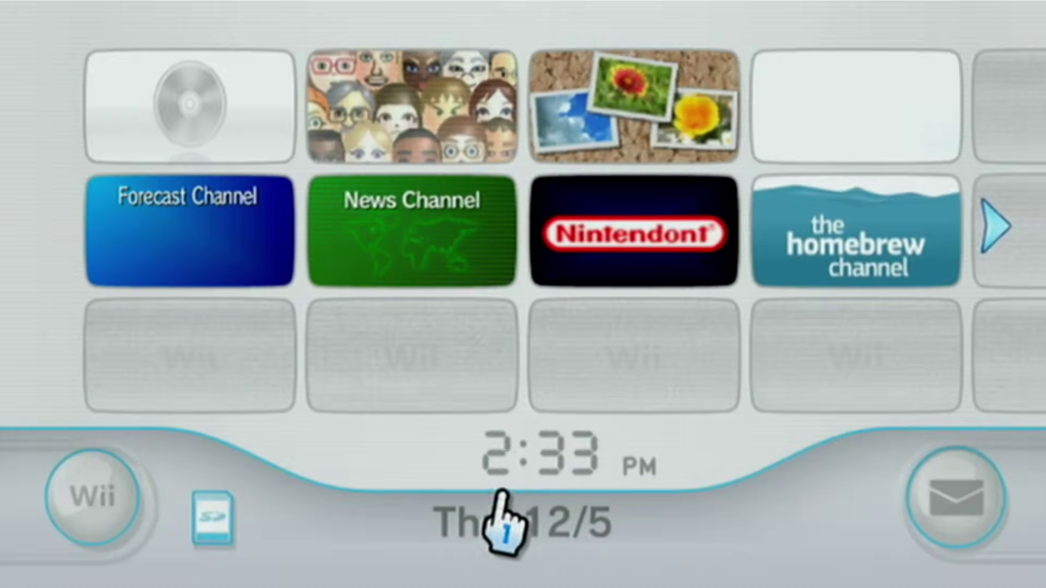
Start the Homebrew Channel and load csm-installer so it backs up the original theme.
left_click(815, 280)
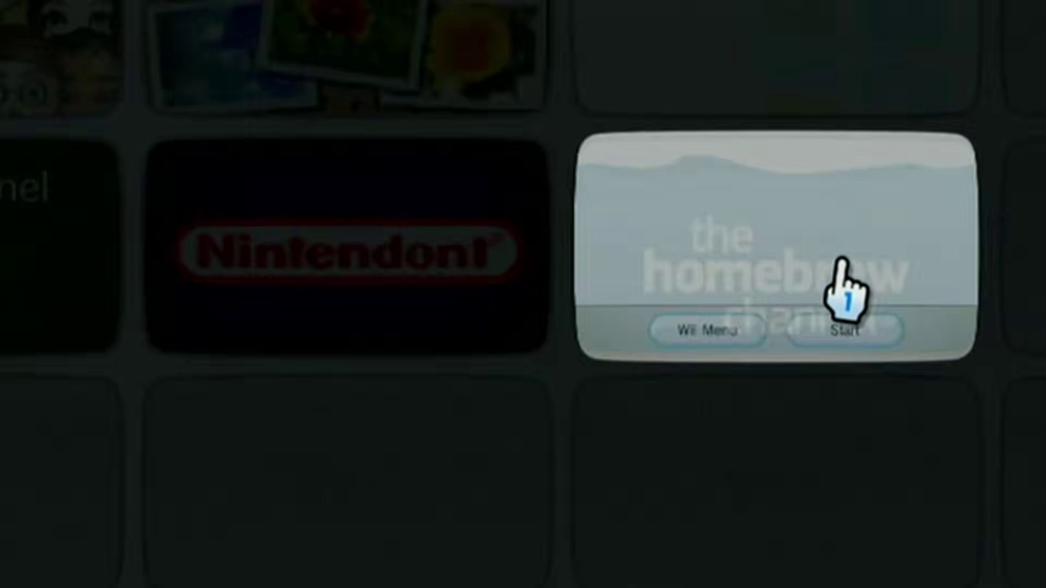
left_click(719, 532)
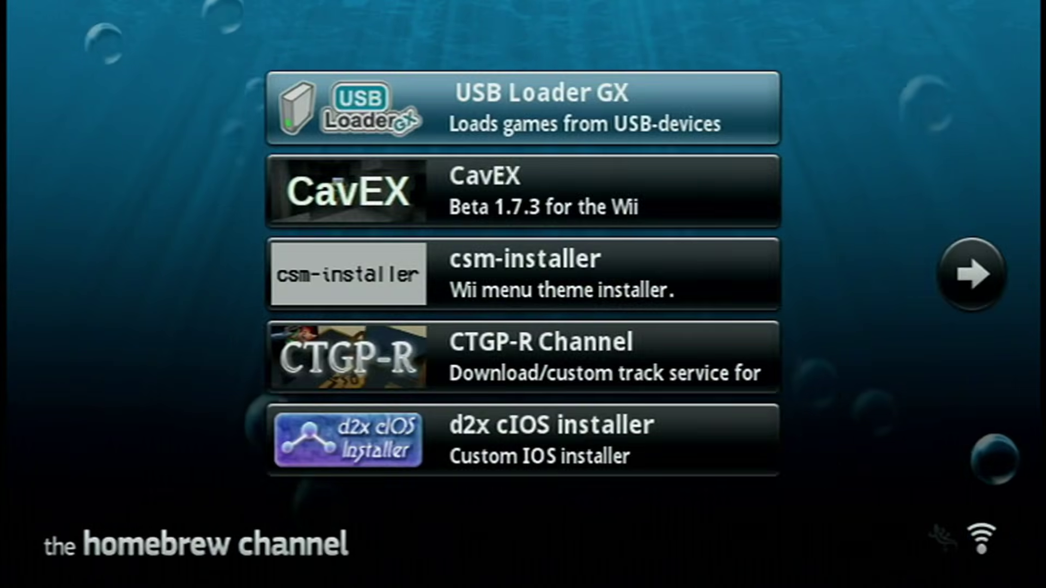
key("Down")
key("Down")
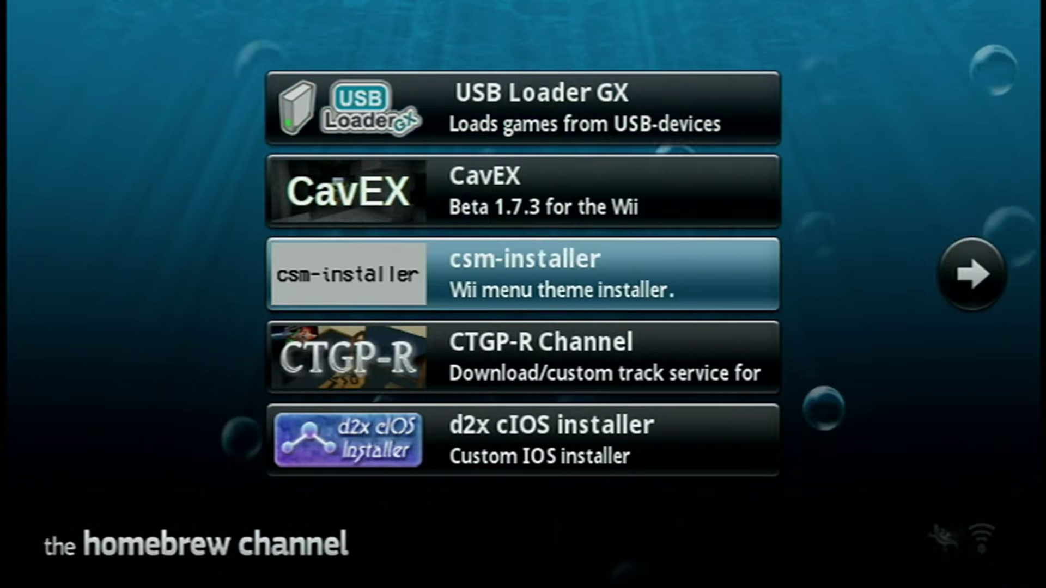
key("Return")
key("Left")
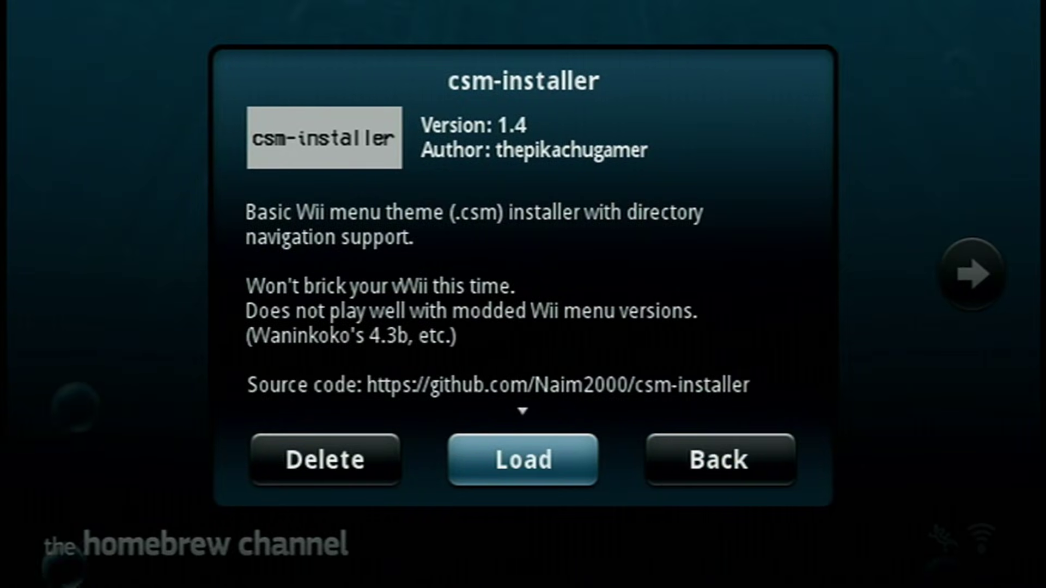
key("Return")
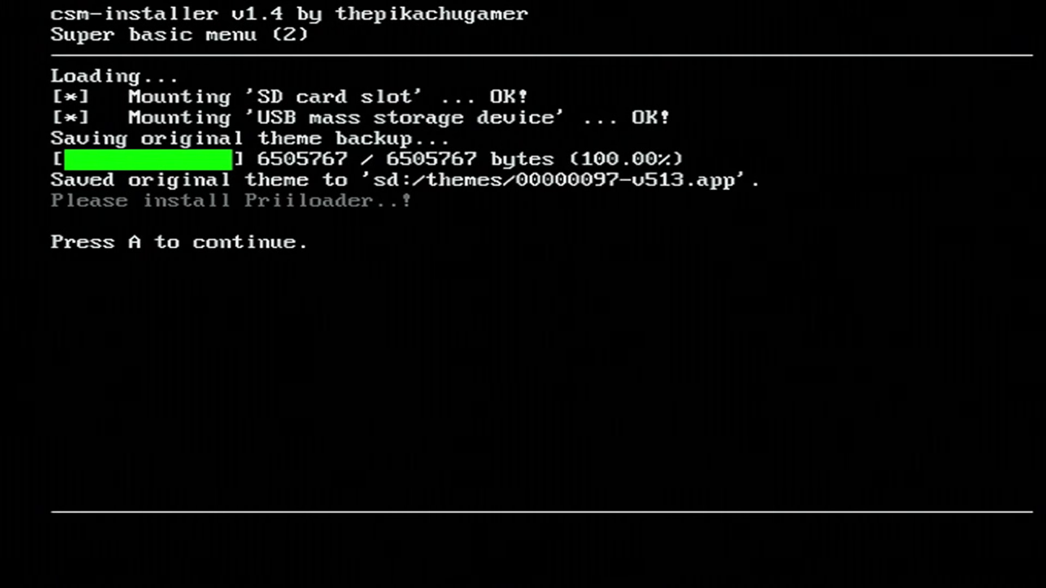
Choose 'Download original Wii theme (Base theme)' in csm-installer and return to its menu.
key("a")
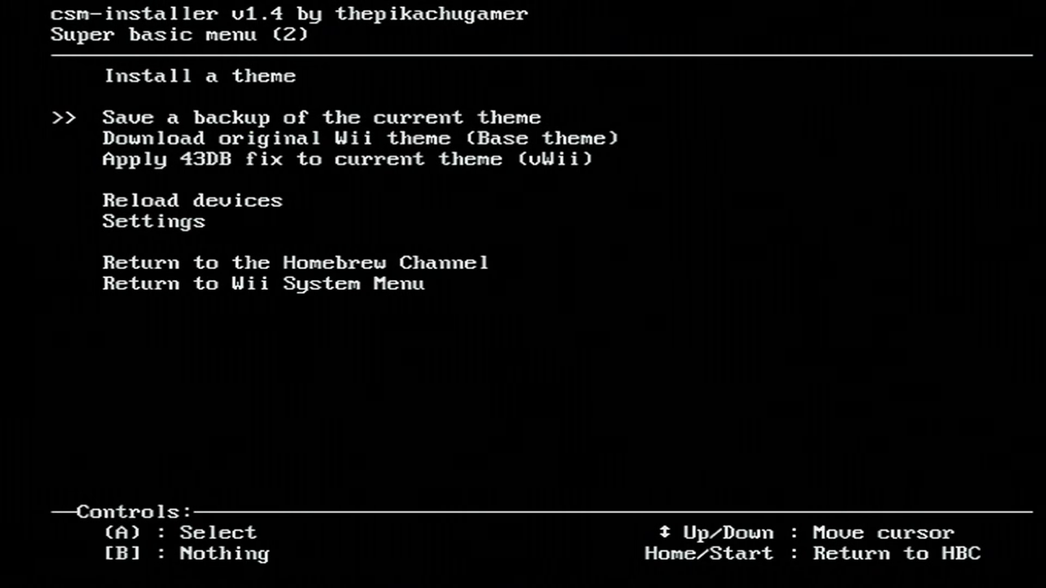
key("Down")
key("Return")
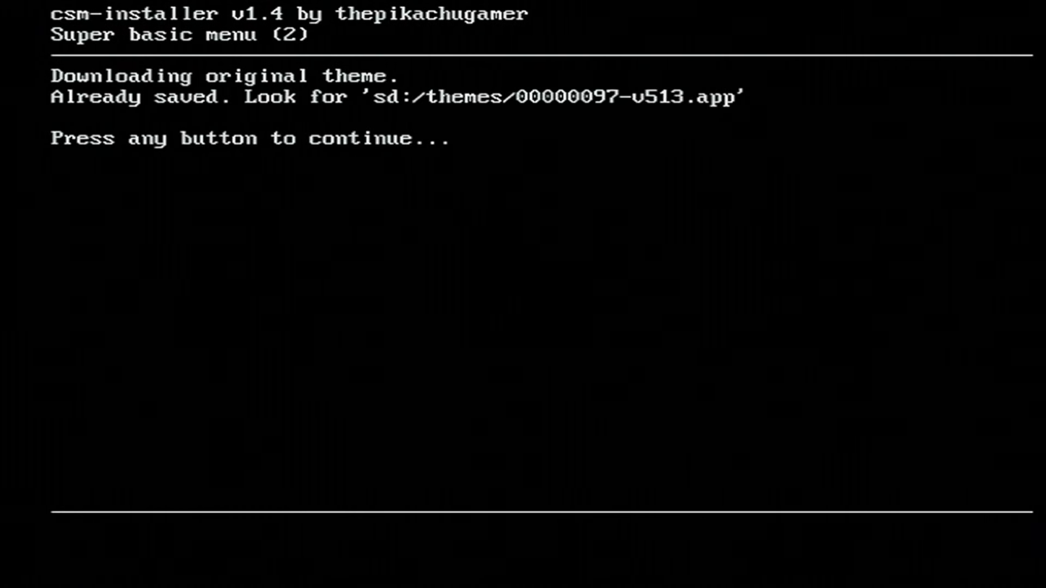
key("Return")
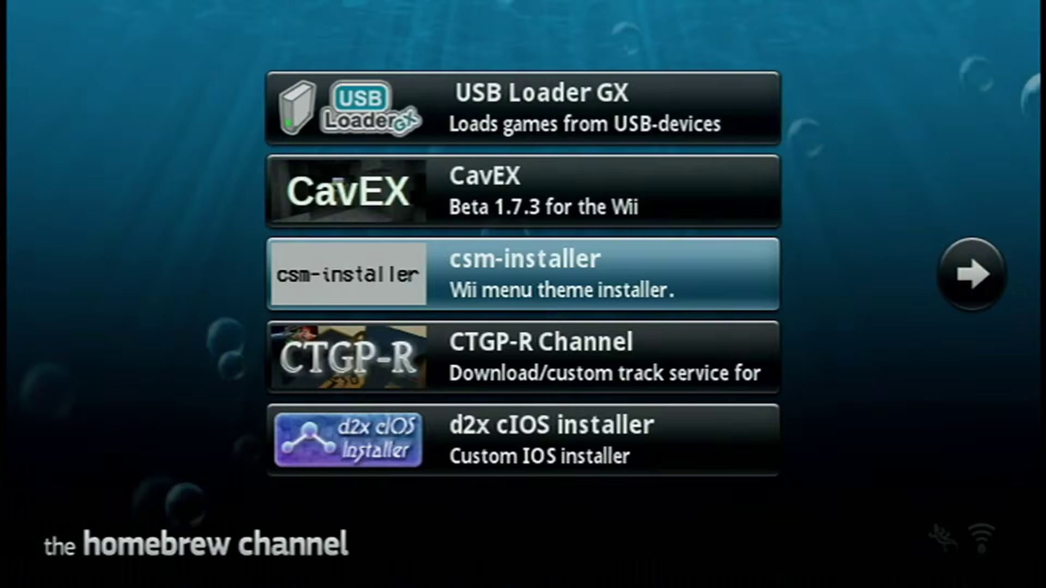
Page through the Homebrew Channel app list and back to the first page.
key("Right")
key("Right")
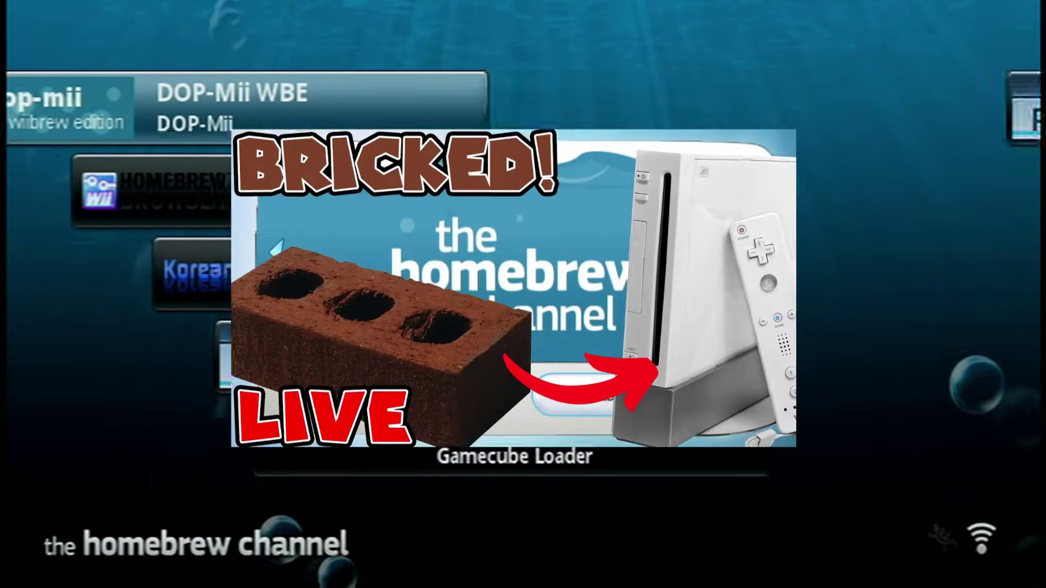
key("Right")
key("Left")
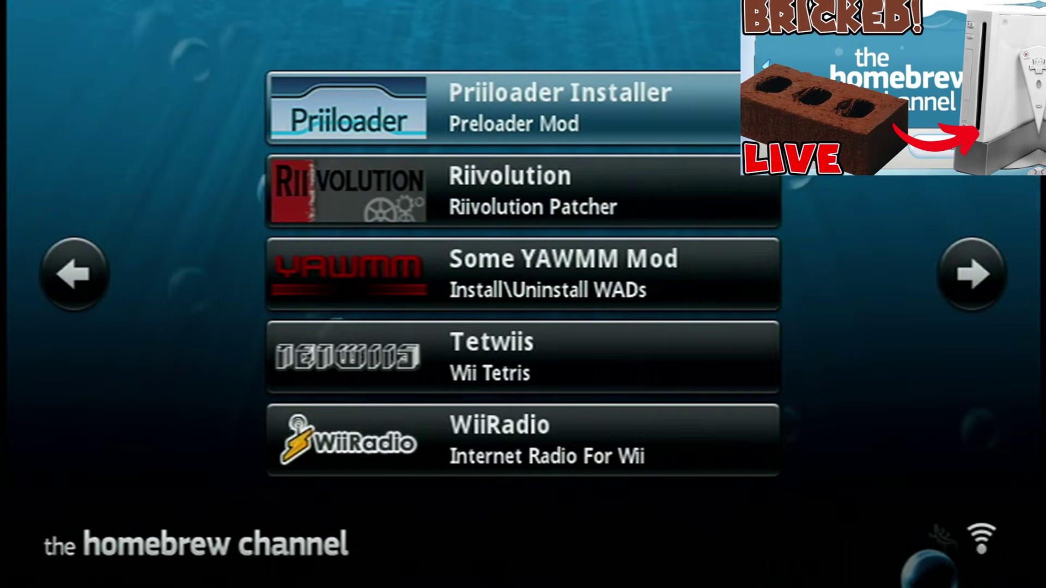
key("Left")
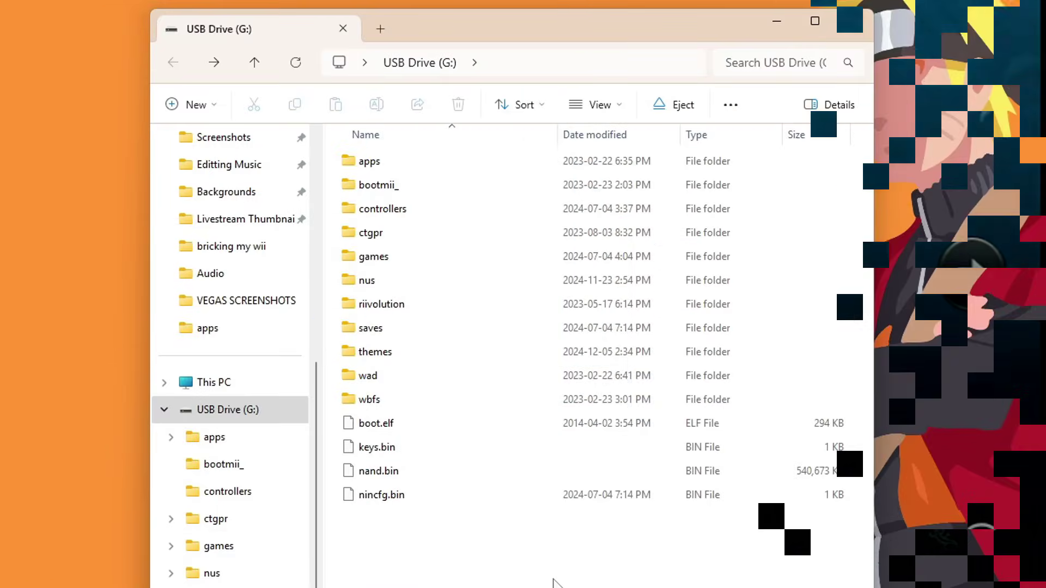
Open the themes folder on USB Drive (G:), then switch to the Wii Hacks Guide in Chrome.
double_click(398, 351)
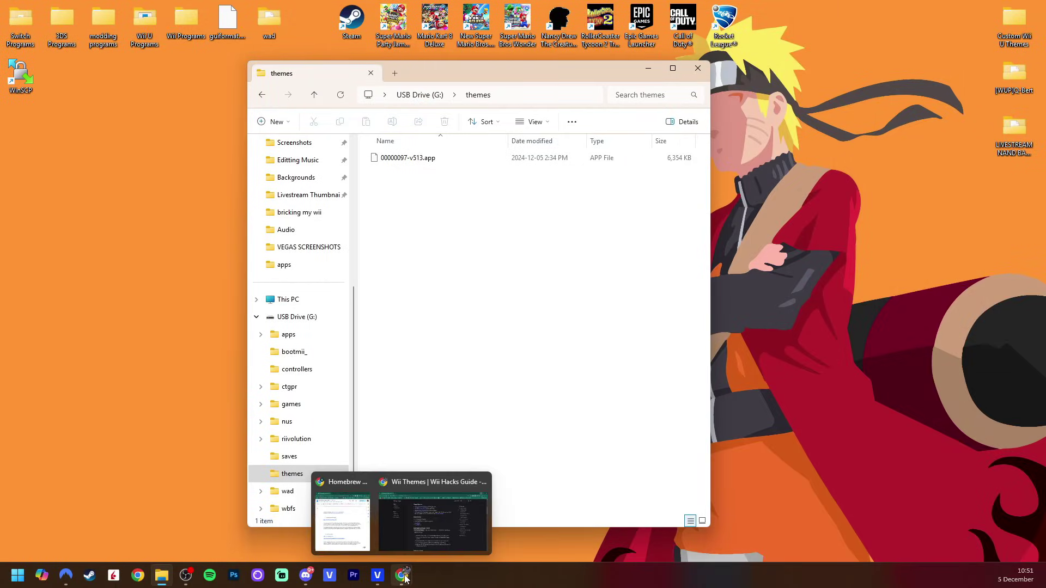
left_click(404, 576)
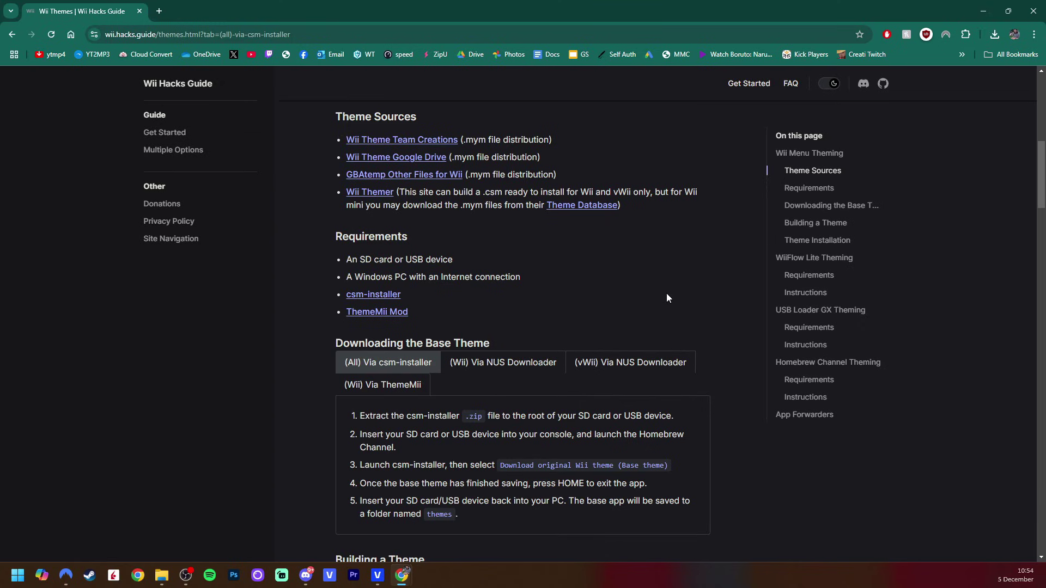
scroll(603, 296, "up", 1)
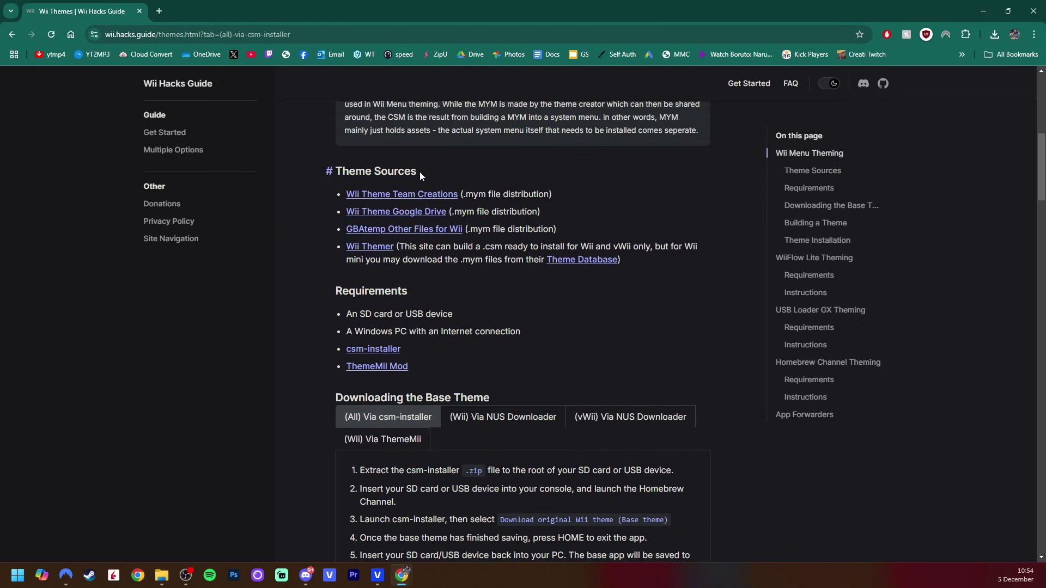
left_click_drag(342, 172, 446, 172)
Open withemer.org from the guide's link and start the Theme Building Channel.
left_click(445, 172)
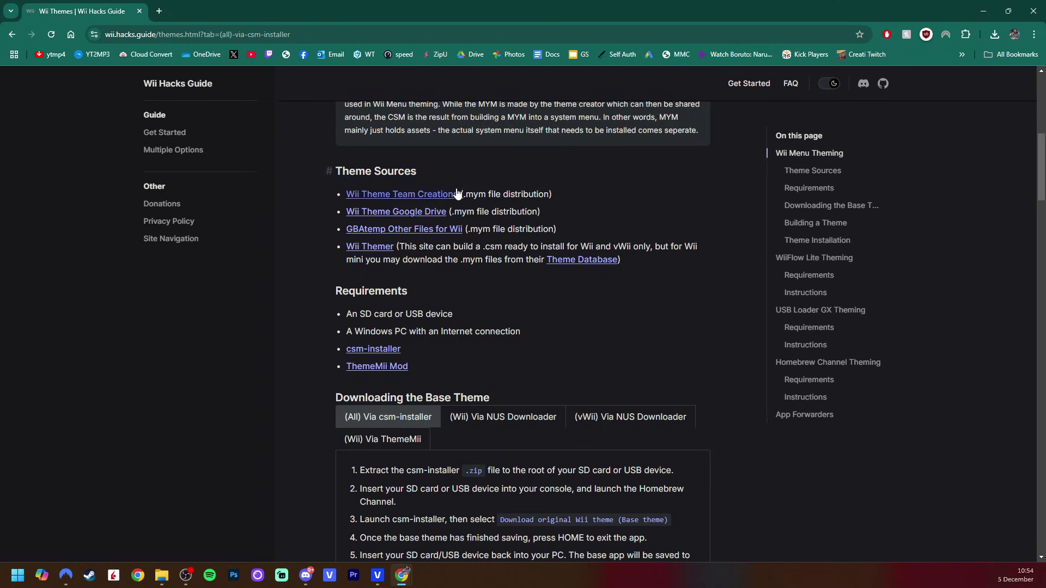
left_click(370, 248)
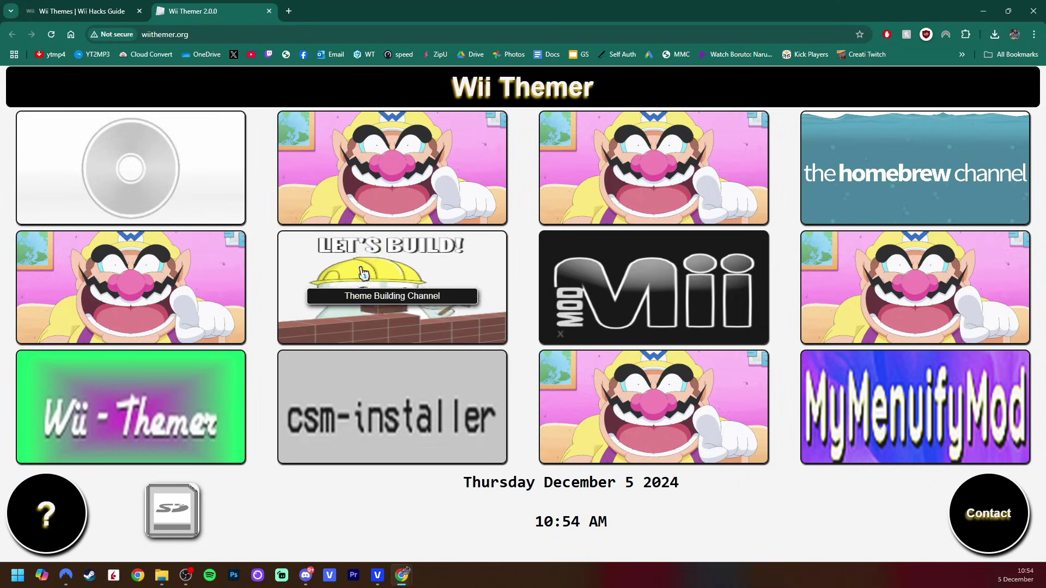
left_click(403, 287)
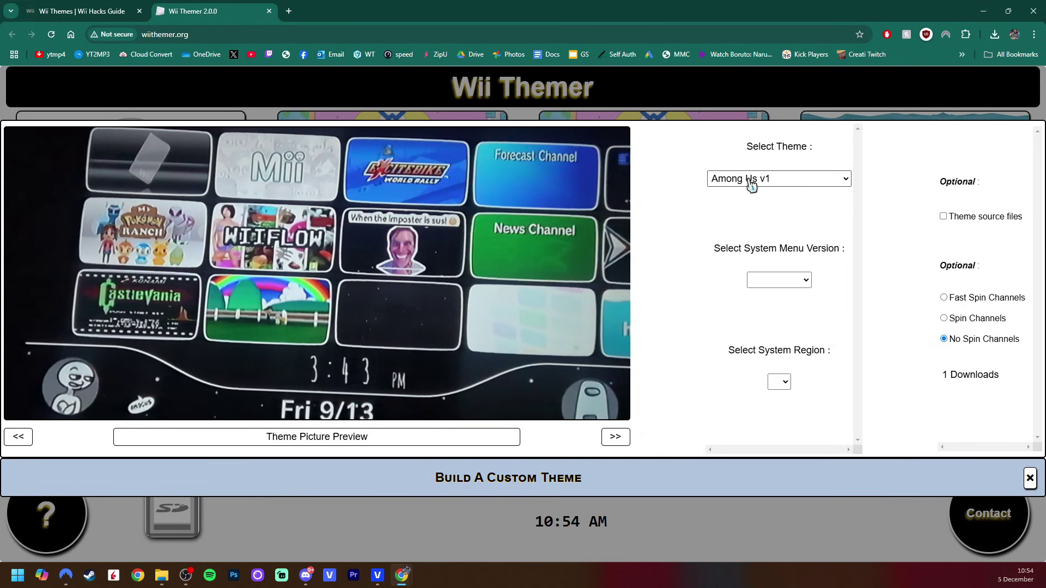
Select the Dark Wii Blue theme and view its enlarged preview.
left_click(780, 182)
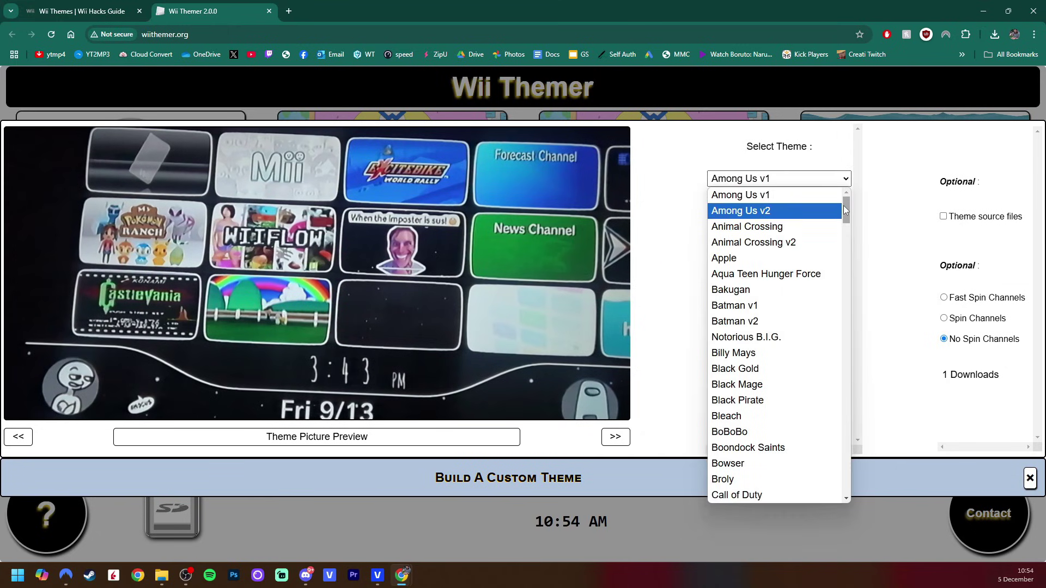
left_click_drag(847, 203, 854, 238)
left_click(771, 343)
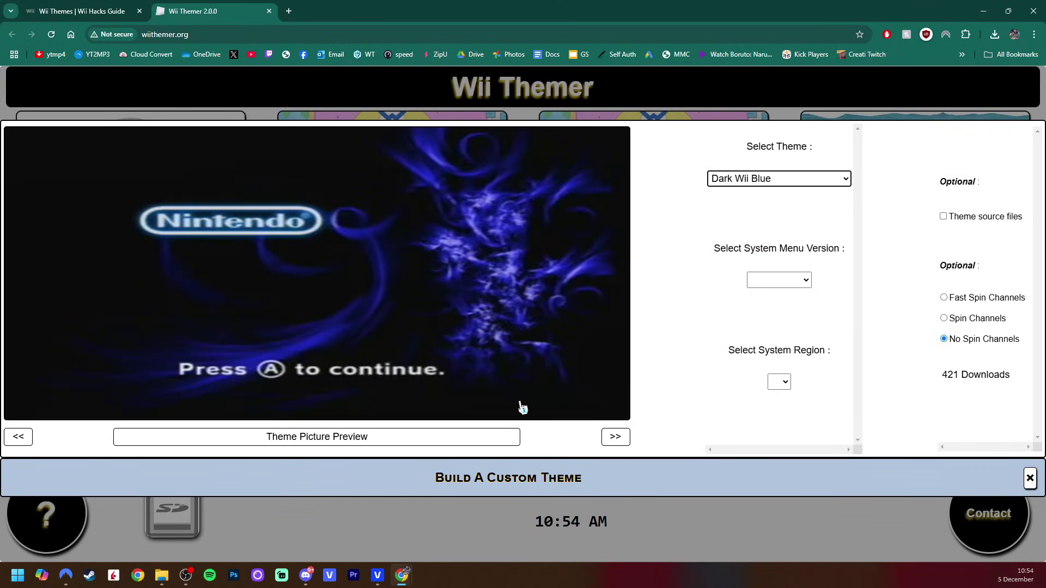
left_click(430, 318)
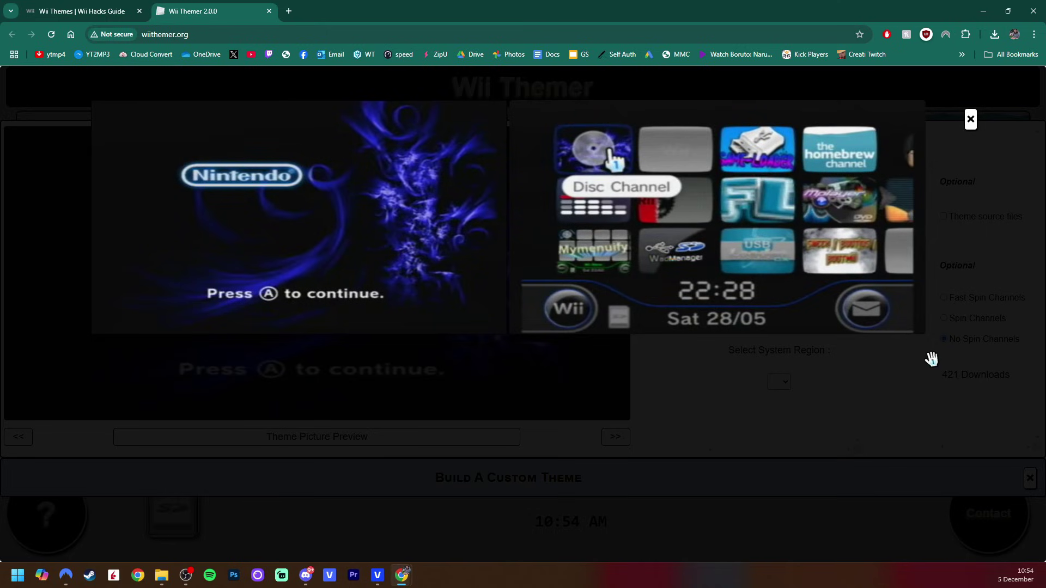
left_click(839, 404)
Switch the theme to Wii Sports and view its enlarged title screen preview.
left_click(779, 179)
left_click_drag(846, 218, 863, 485)
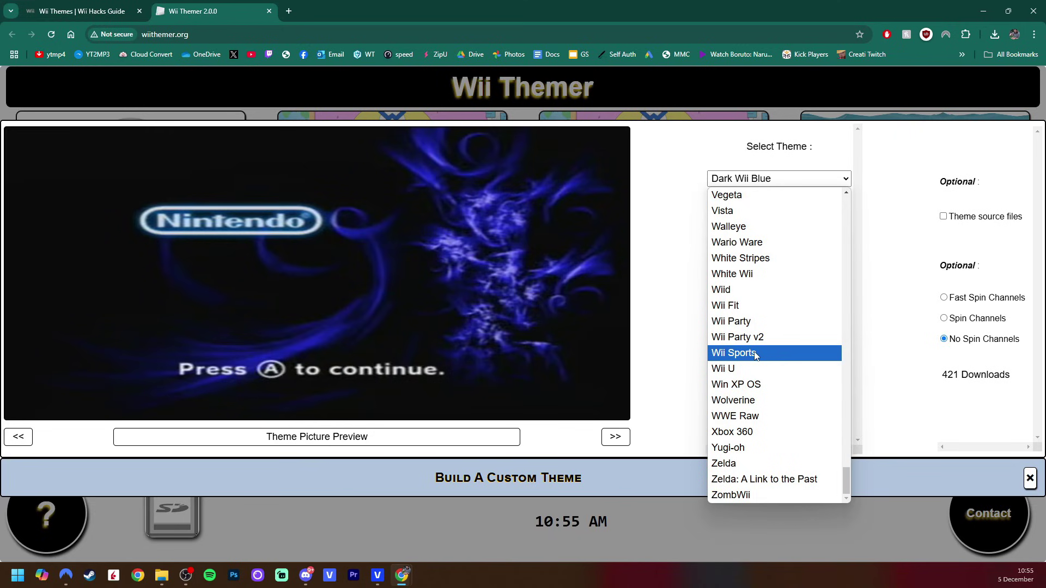
left_click(772, 353)
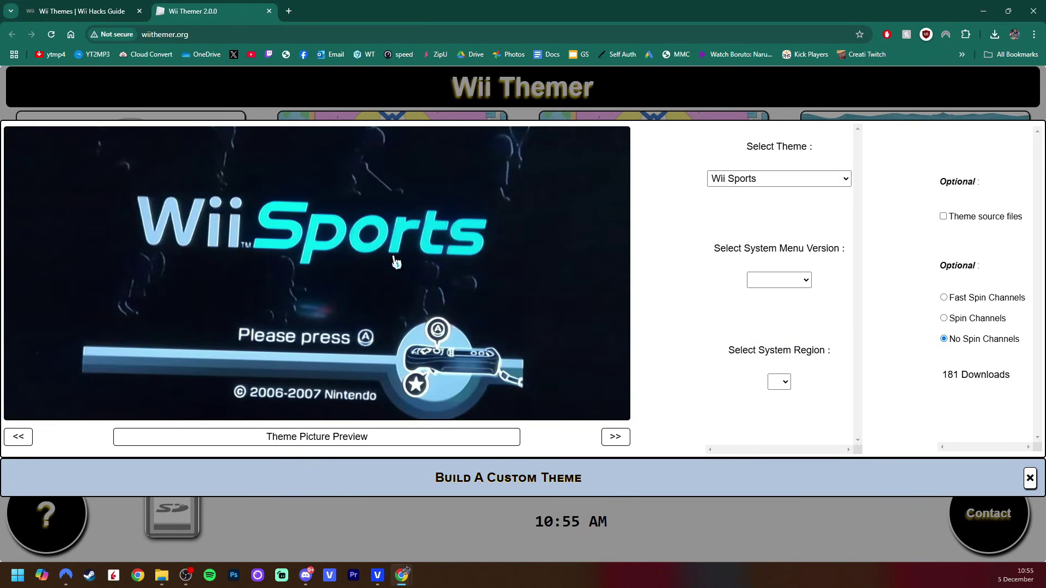
left_click(392, 262)
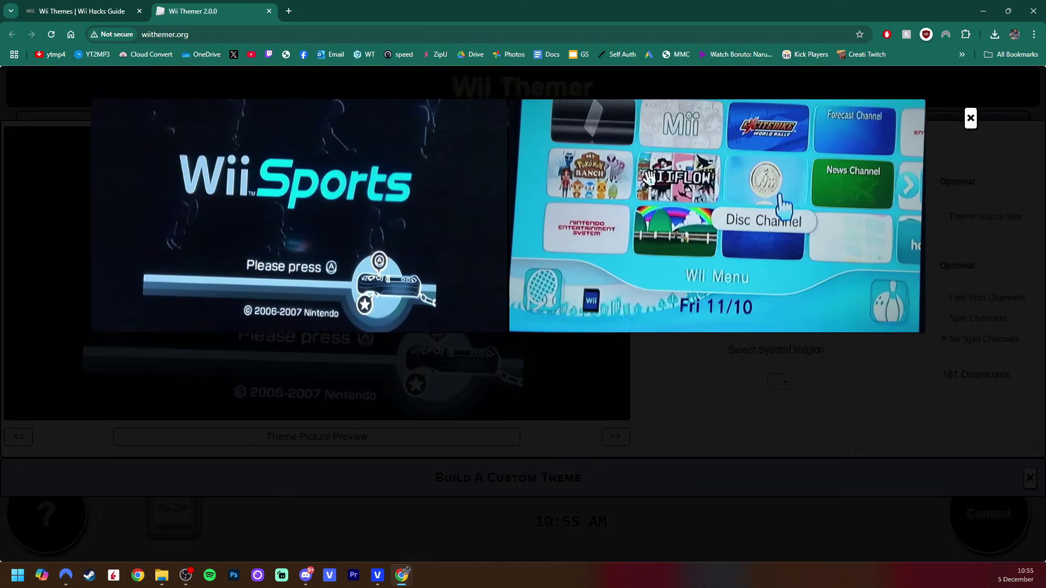
left_click(754, 420)
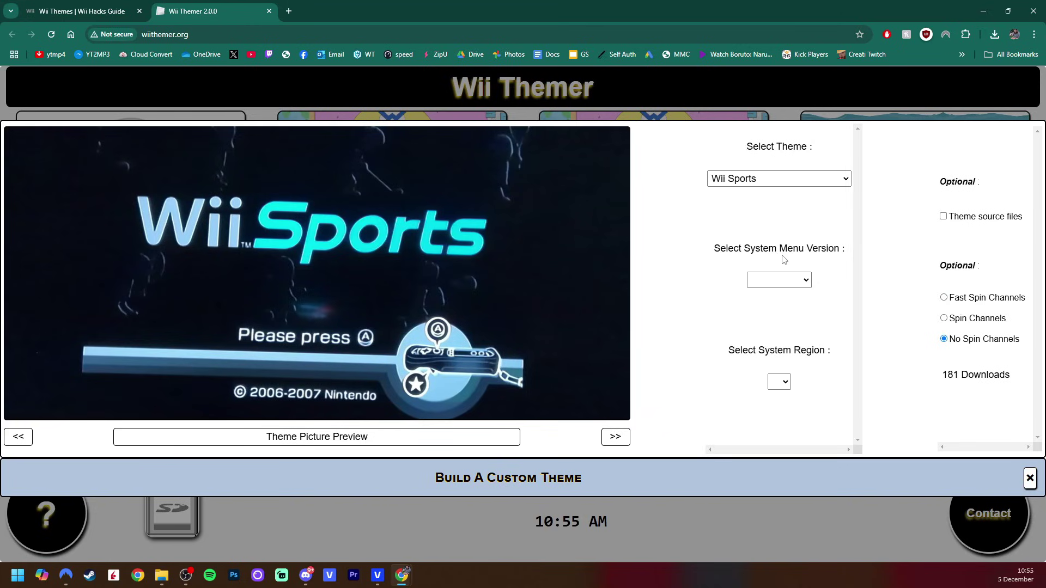
left_click(800, 280)
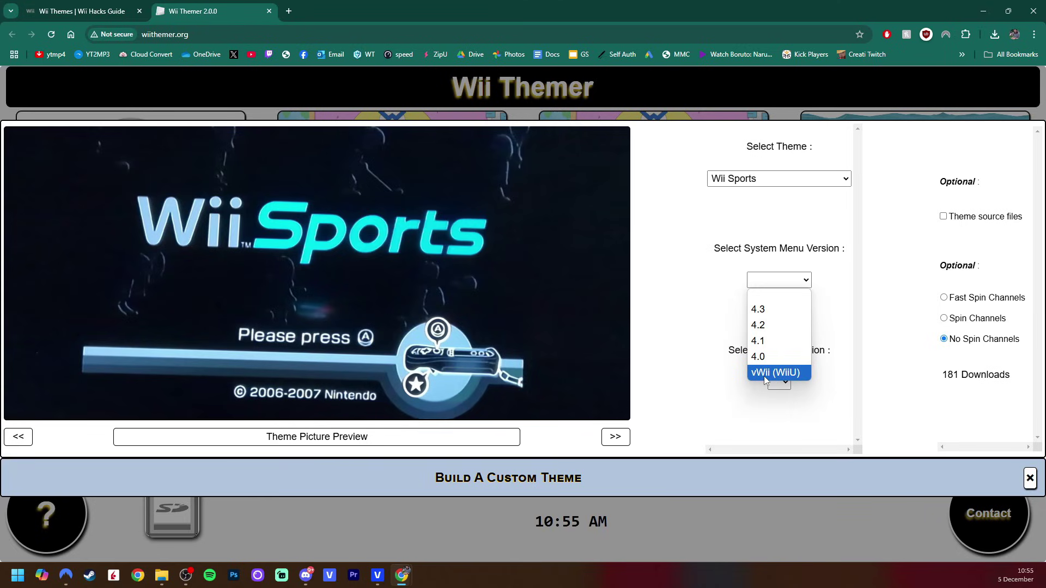
Choose System Menu version 4.3 and region U for the Wii Sports theme.
left_click(781, 313)
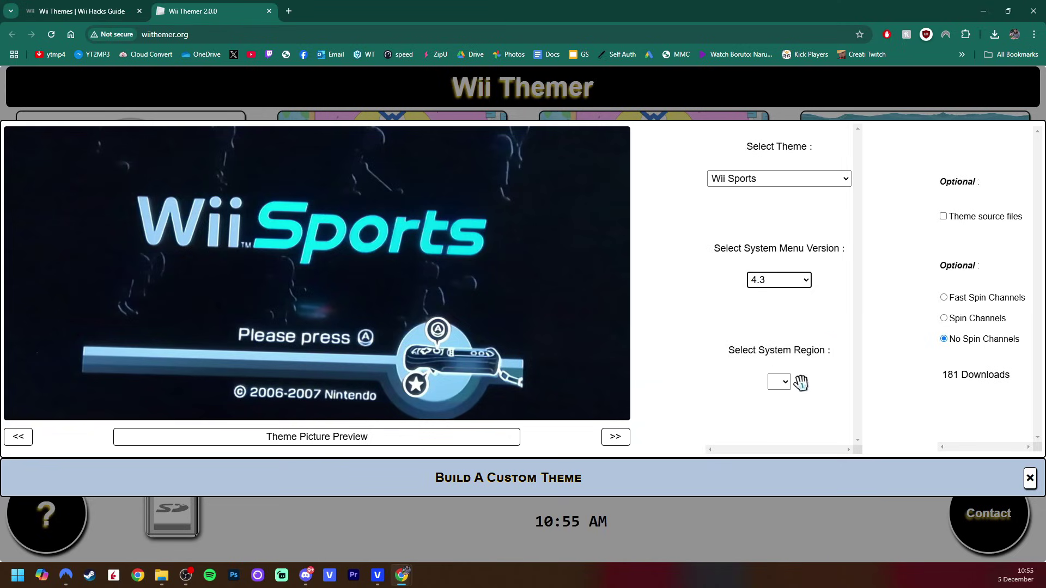
left_click(784, 382)
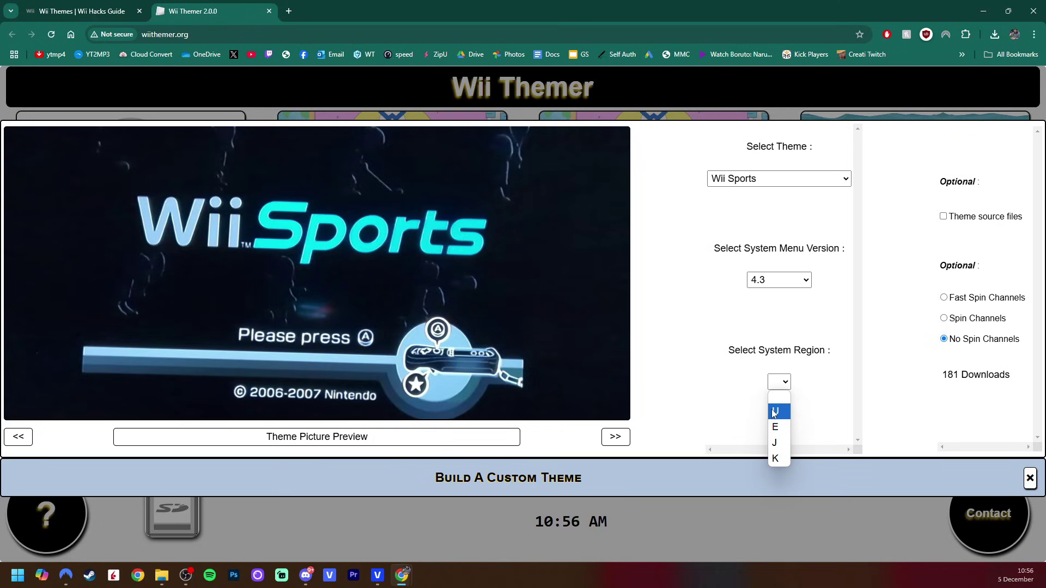
left_click(775, 412)
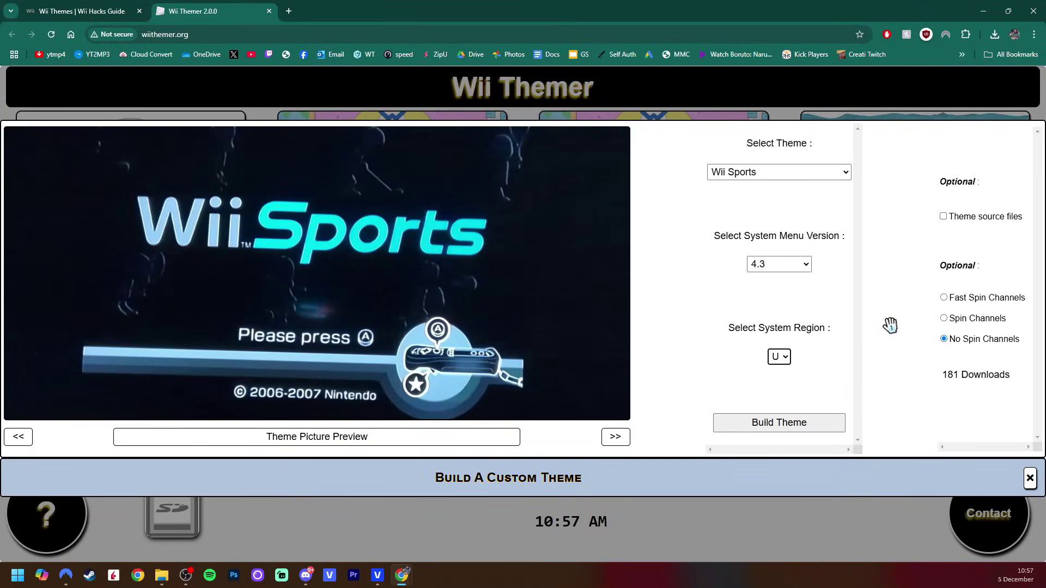
Build and keep the 7.0 MB wii_sports_4.3U_nospin.csm download, then close the build notice.
left_click(786, 429)
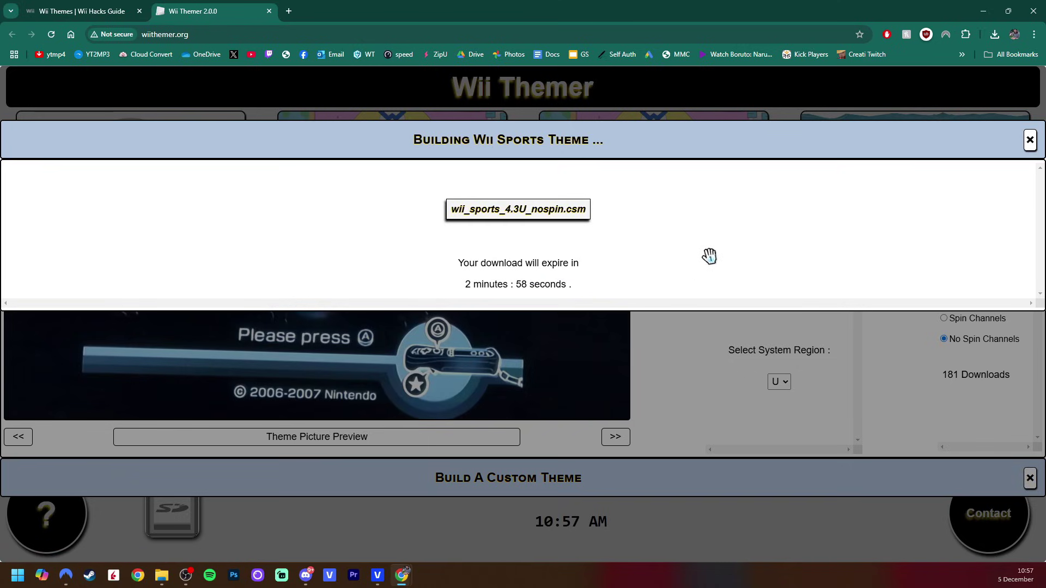
left_click(545, 218)
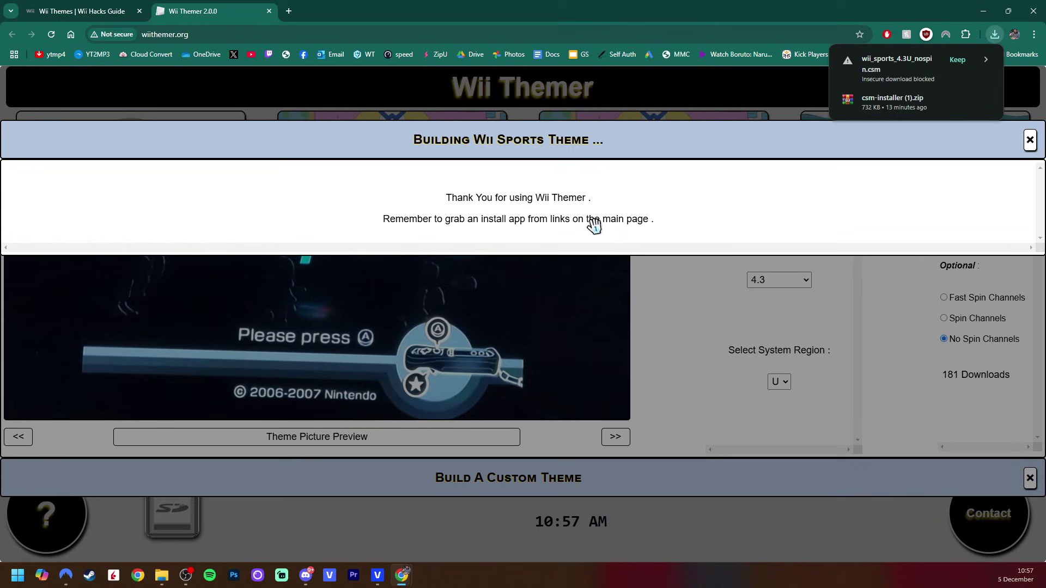
mouse_move(865, 87)
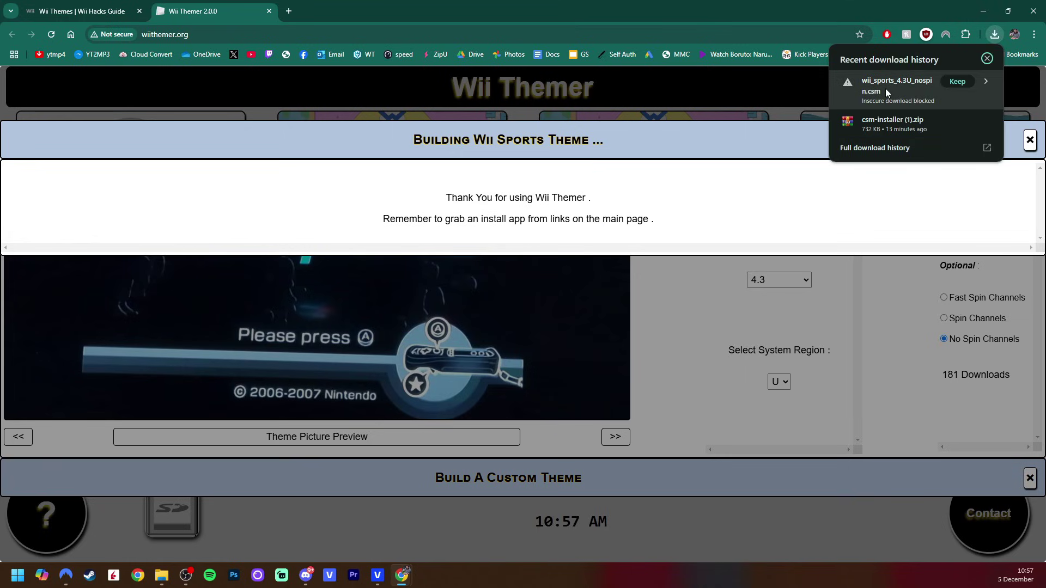
left_click(949, 80)
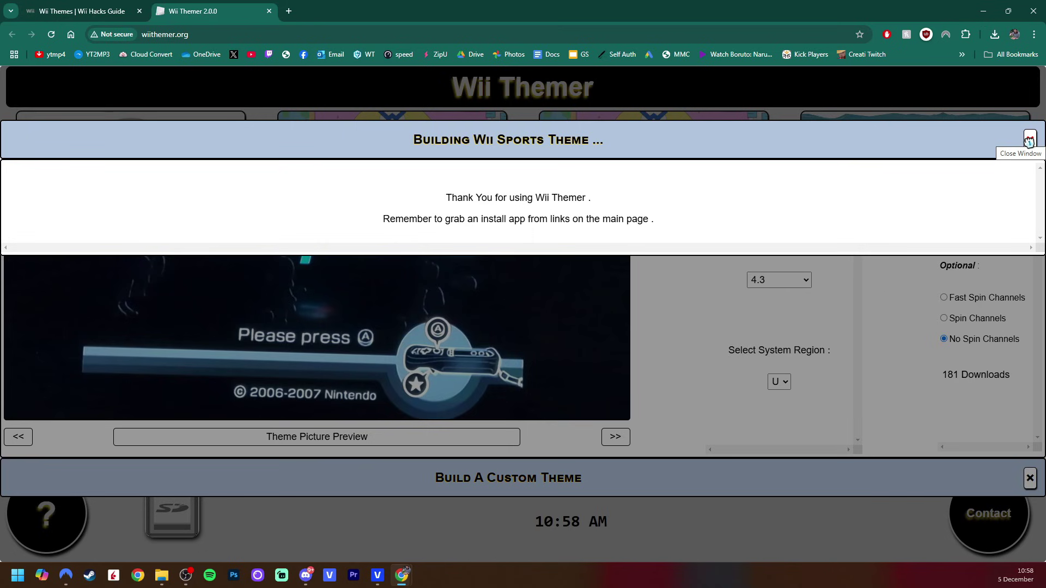
left_click(1029, 141)
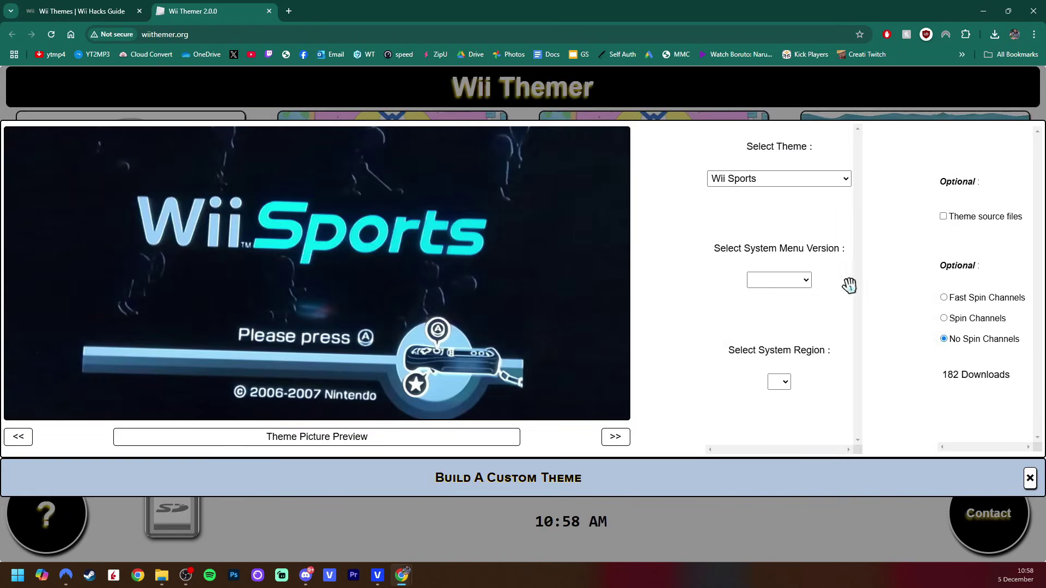
Rebuild the Wii Sports theme for 4.3 U with Spin Channels and download wii_sports_4.3U_spin.csm.
left_click(801, 280)
left_click(792, 309)
left_click(785, 382)
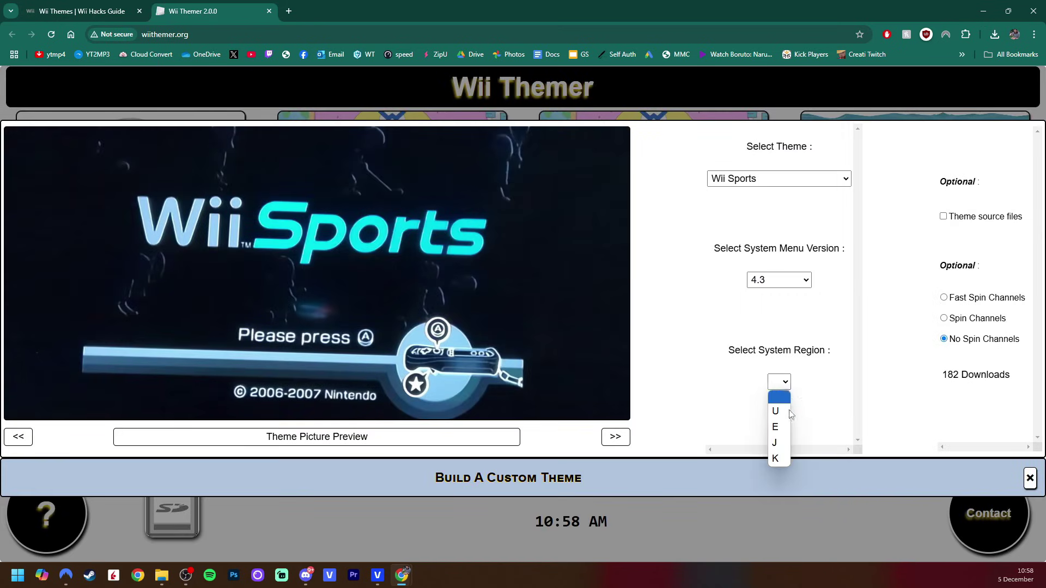
left_click(790, 412)
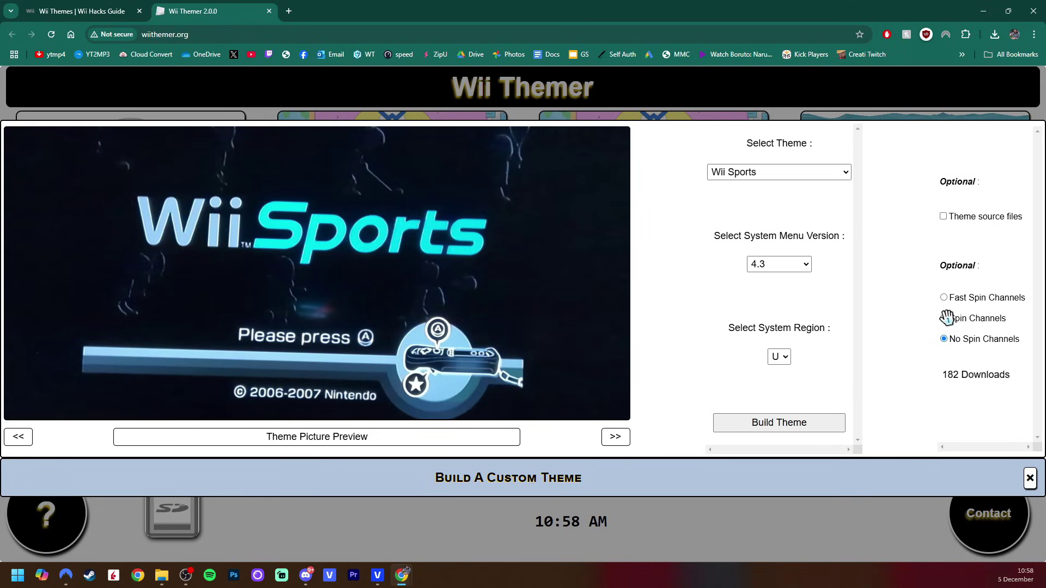
left_click(967, 320)
left_click(784, 425)
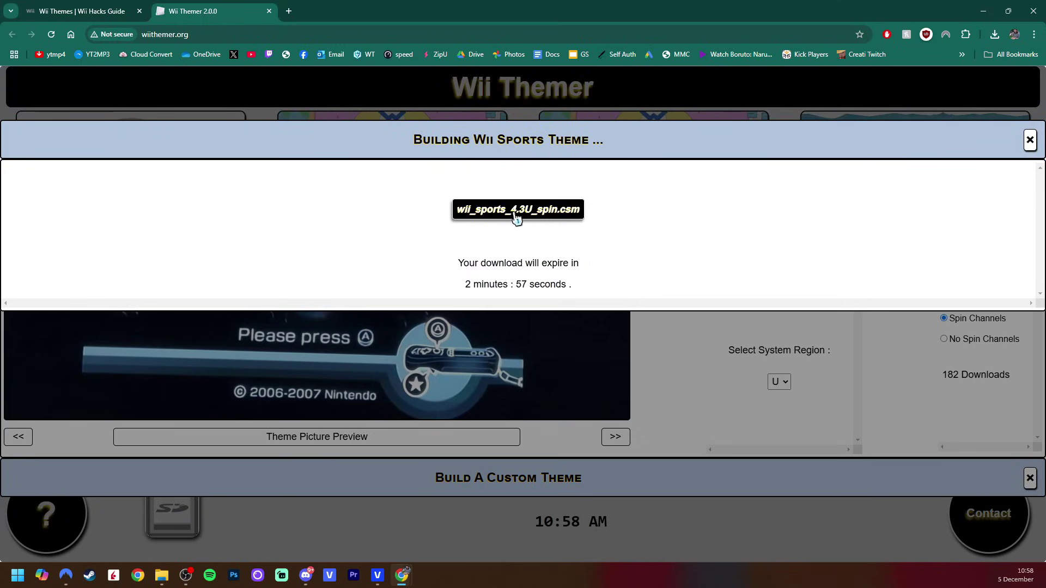
left_click(536, 215)
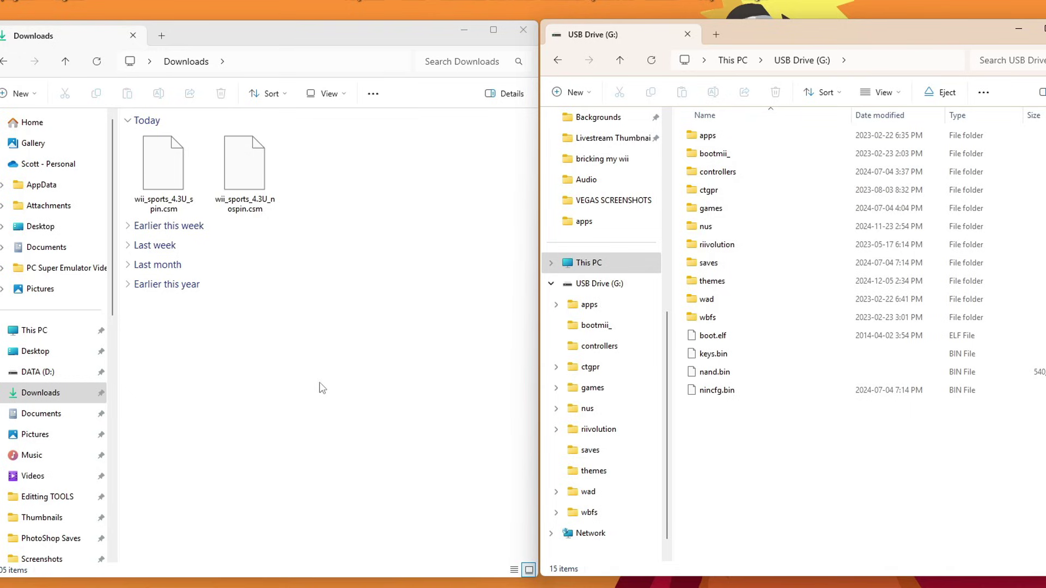
Copy wii_sports_4.3U_nospin.csm and wii_sports_4.3U_spin.csm from Downloads into G:\themes, without their properties.
double_click(731, 285)
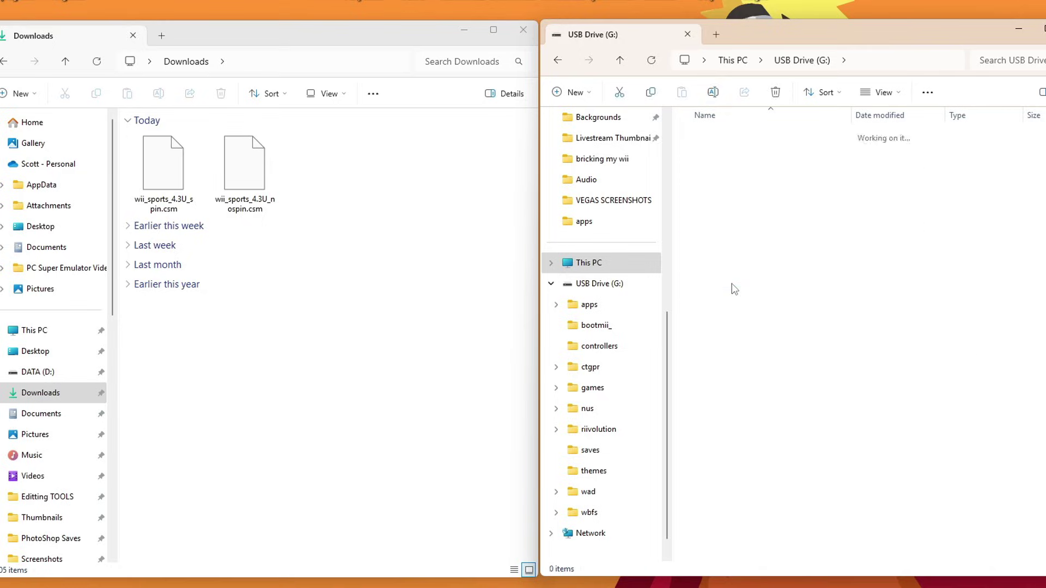
left_click_drag(321, 180, 133, 131)
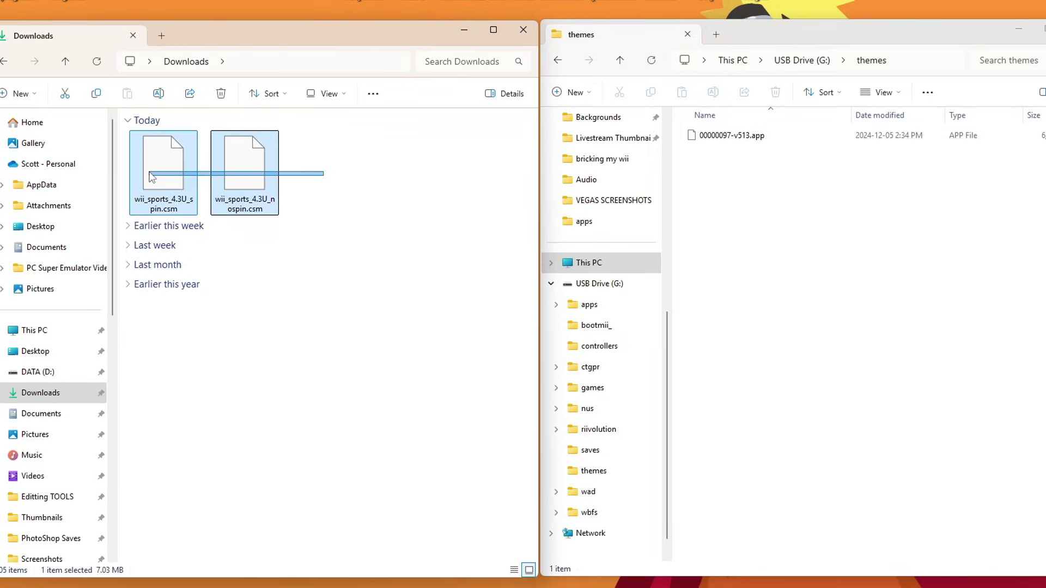
left_click_drag(245, 163, 821, 271)
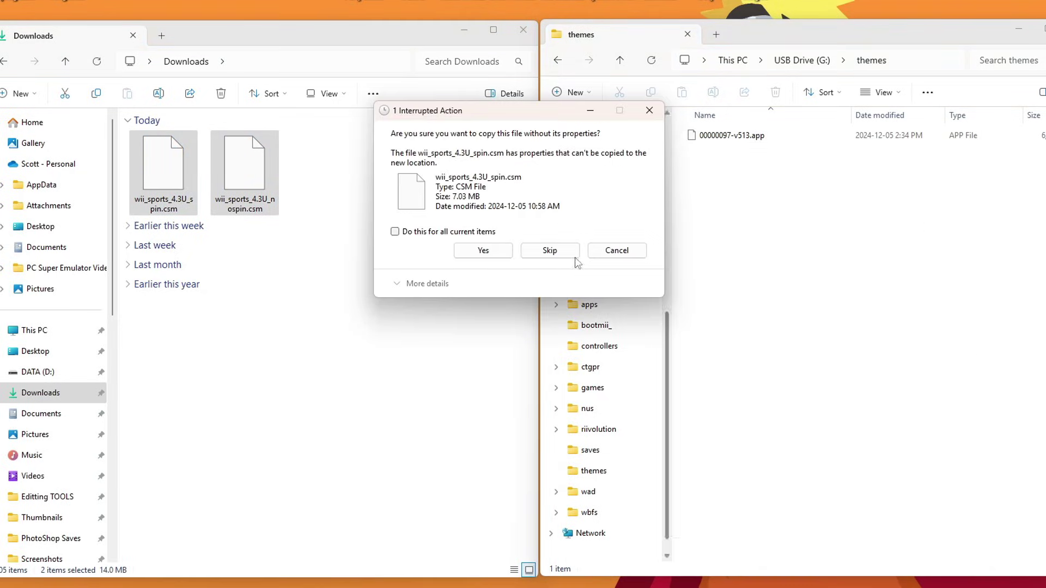
left_click(483, 251)
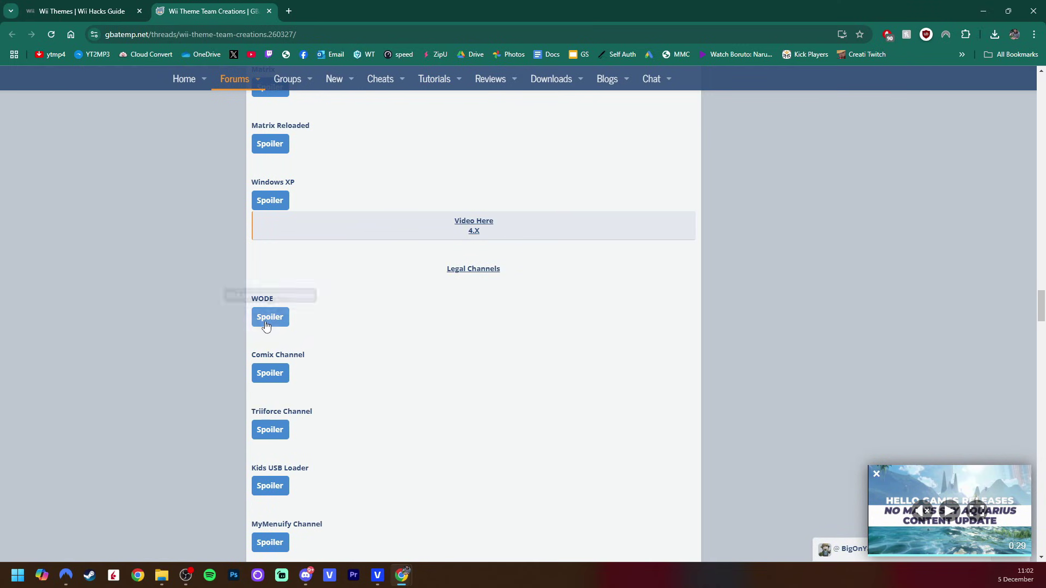
Download 4-X_WinXP.mym from the Windows XP entry's 4.X link in the thread.
left_click(267, 326)
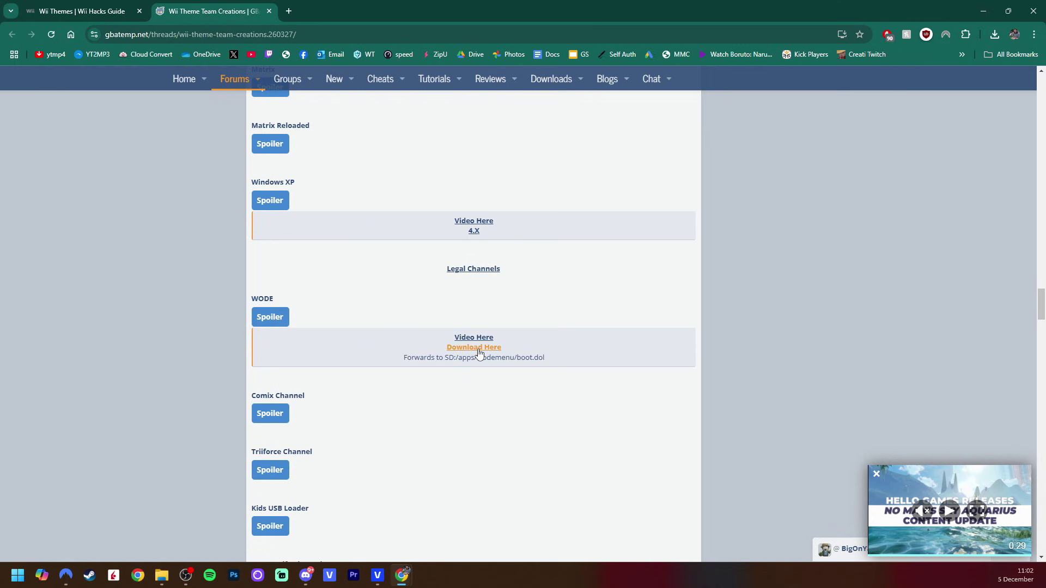
left_click(270, 317)
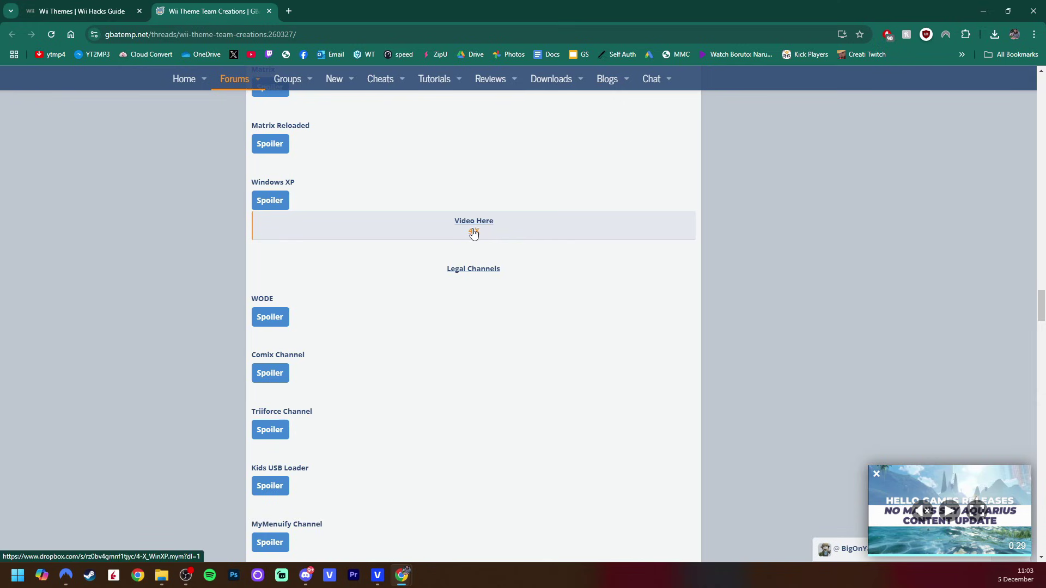
left_click(475, 231)
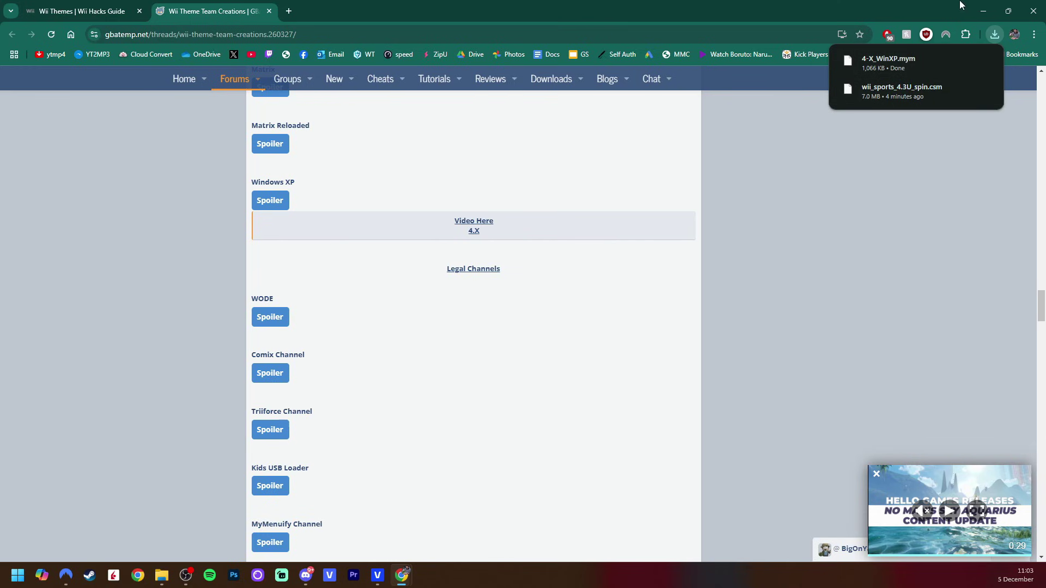
Return to the Wii Hacks Guide page and scroll further down it.
left_click(120, 11)
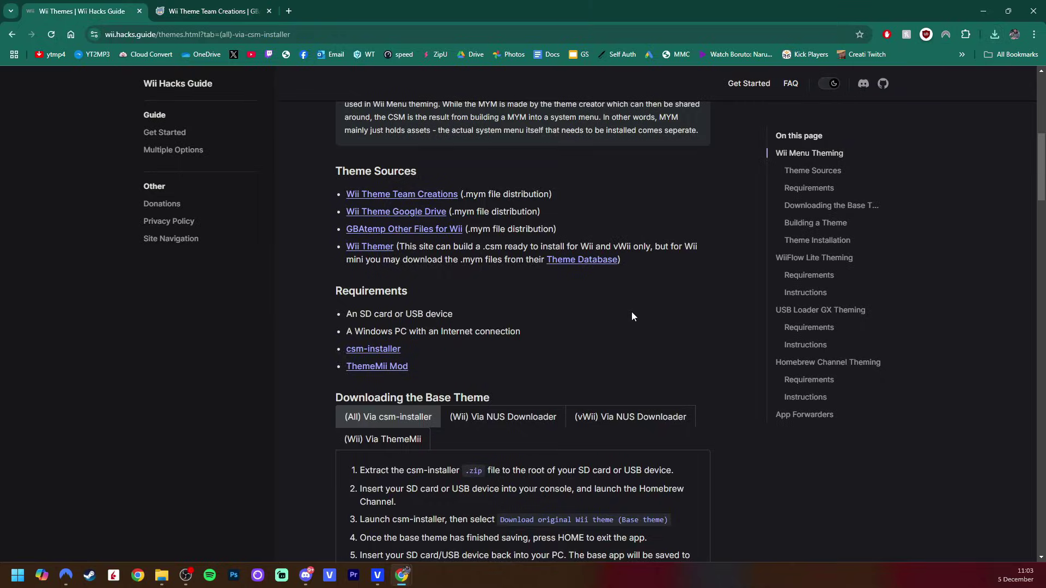
scroll(632, 312, "down", 1)
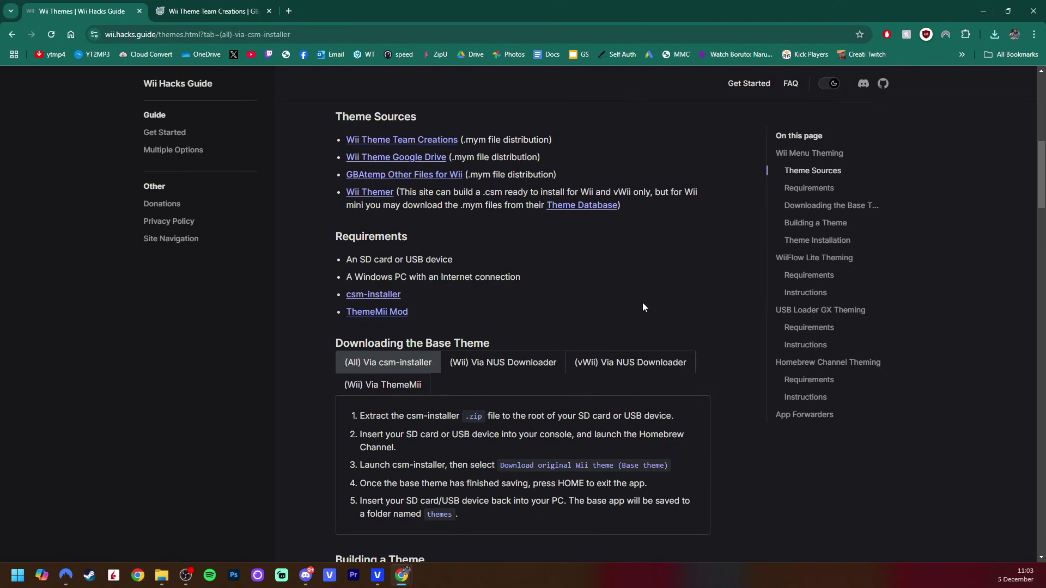
scroll(654, 305, "down", 1)
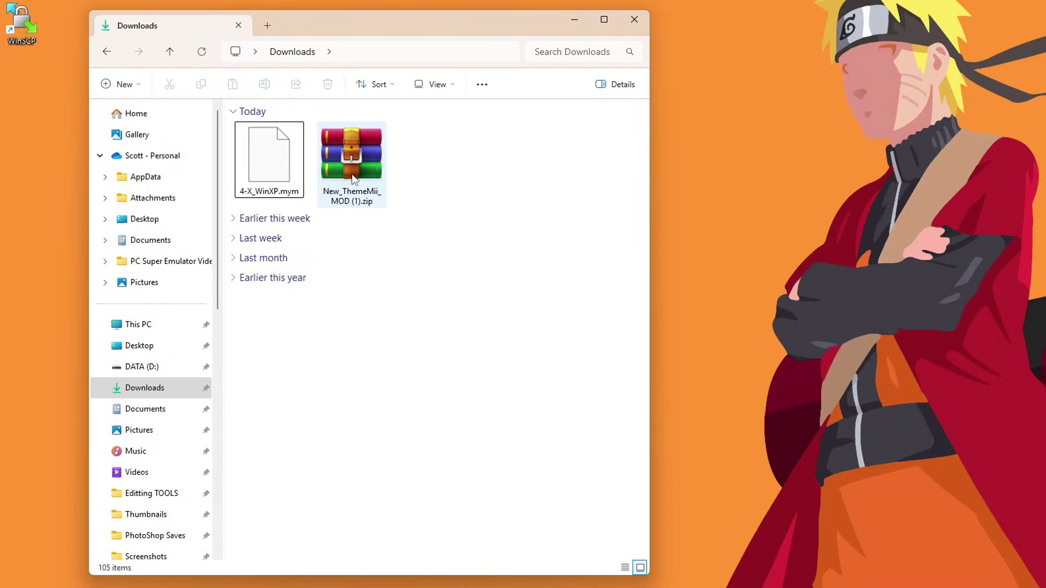
Extract the ThemeMii folder from the mod zip to the desktop, replacing existing files, and delete the zip.
double_click(354, 161)
left_click_drag(292, 132, 896, 194)
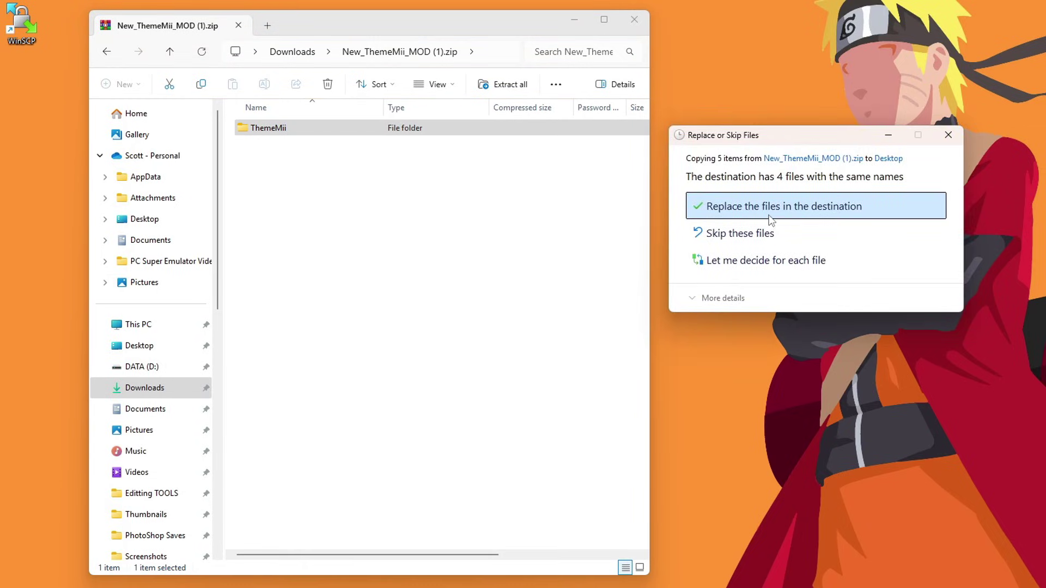
left_click(771, 213)
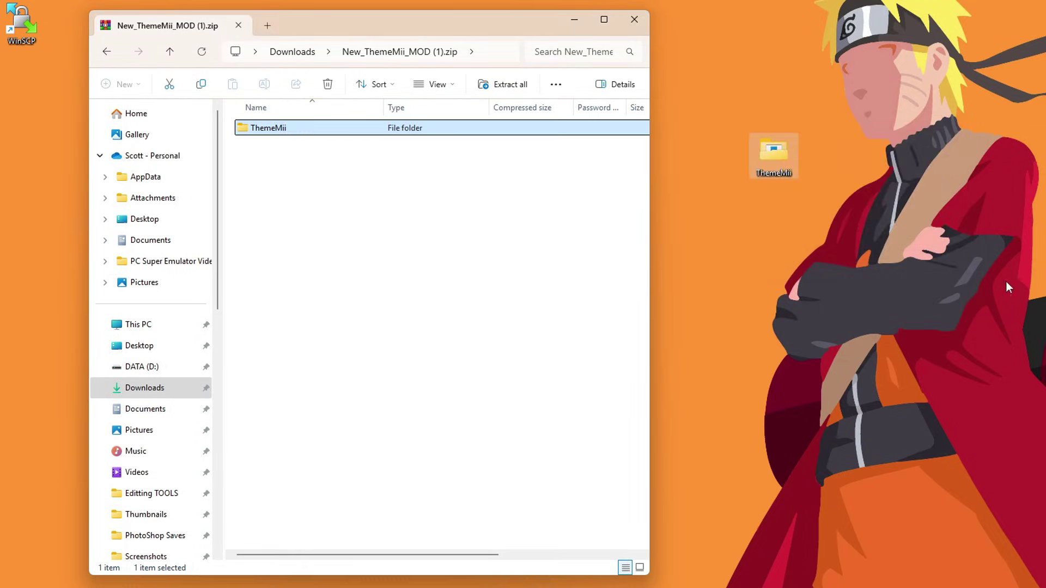
left_click(106, 52)
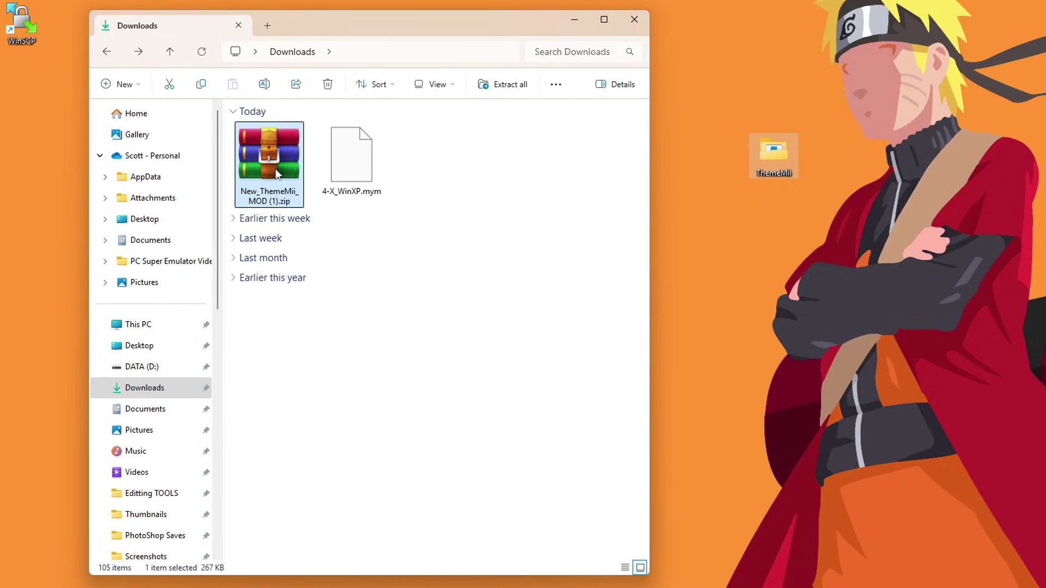
key("Delete")
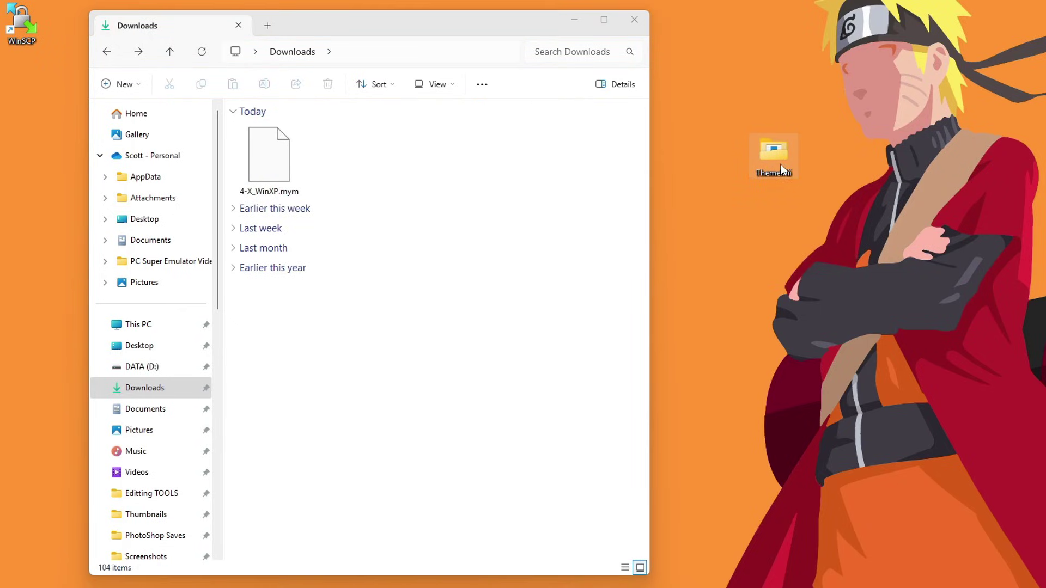
Launch ThemeMii.exe from the ThemeMii folder on the desktop.
double_click(777, 162)
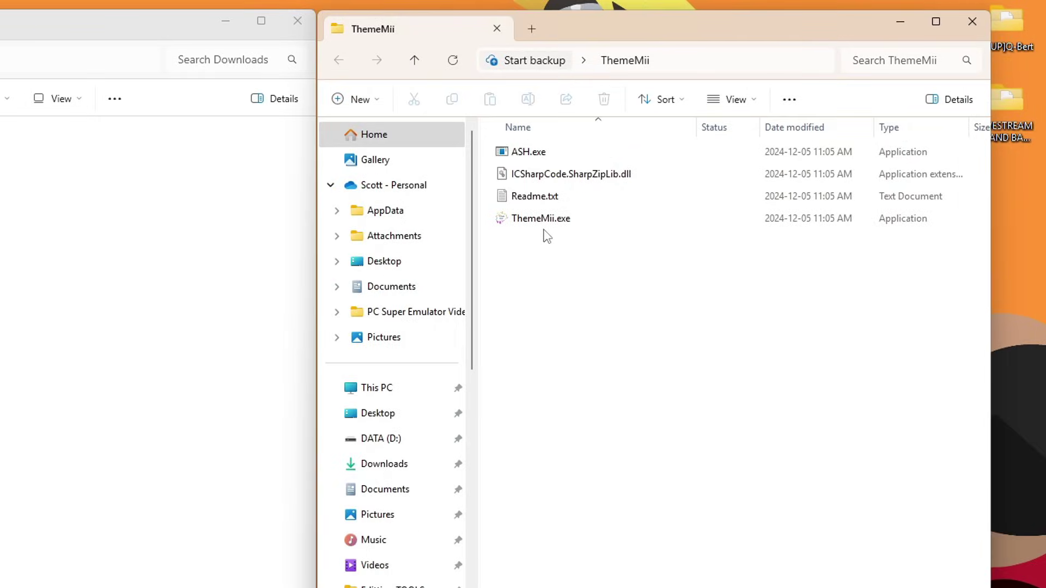
left_click(534, 227)
double_click(554, 225)
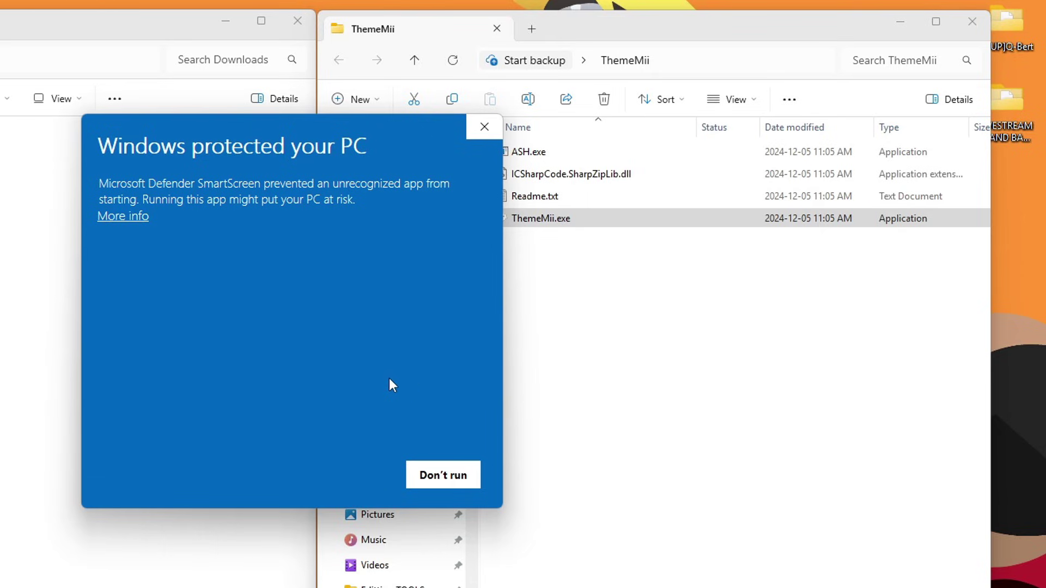
Run ThemeMii despite the SmartScreen warning and reposition its window.
left_click(122, 218)
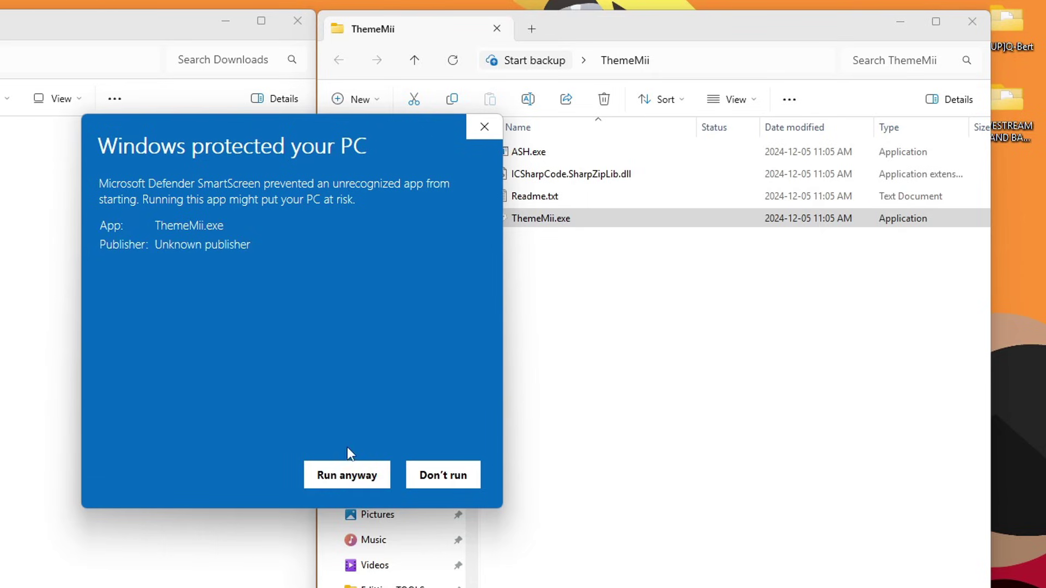
left_click(363, 478)
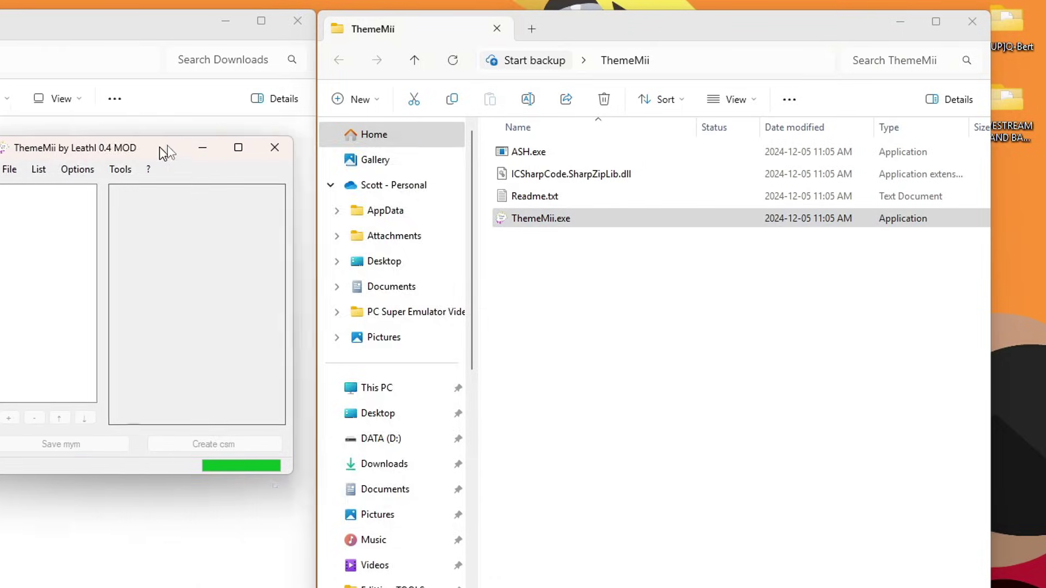
left_click_drag(98, 142, 348, 158)
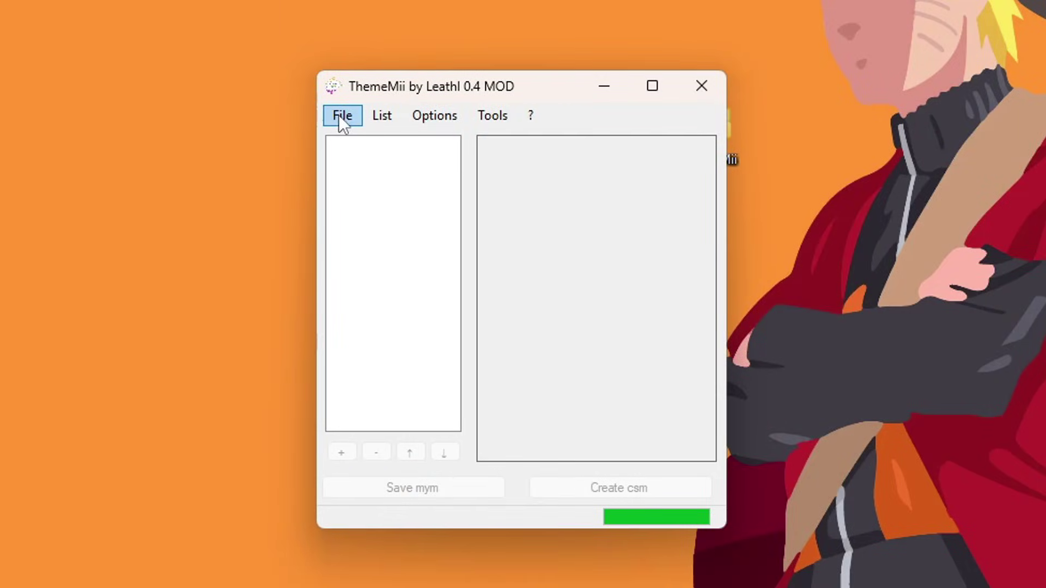
Open 4-X_WinXP.mym from Downloads in ThemeMii.
left_click(340, 115)
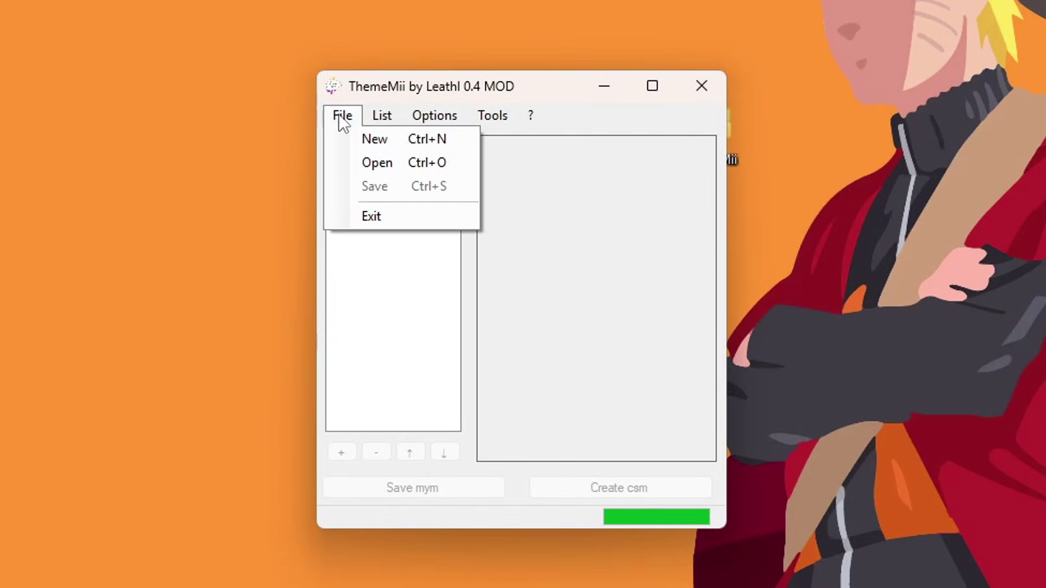
left_click(378, 160)
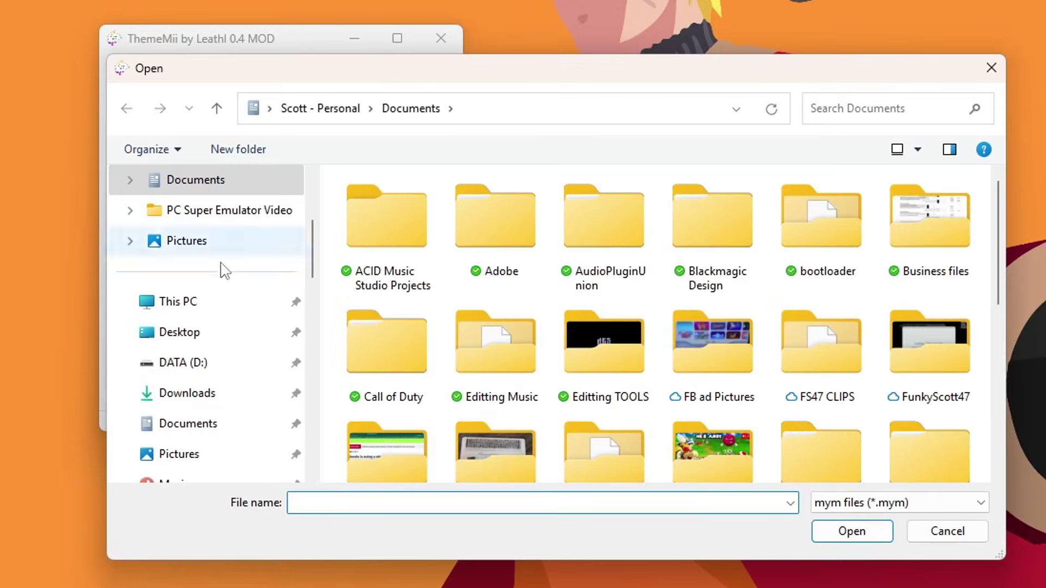
left_click(201, 394)
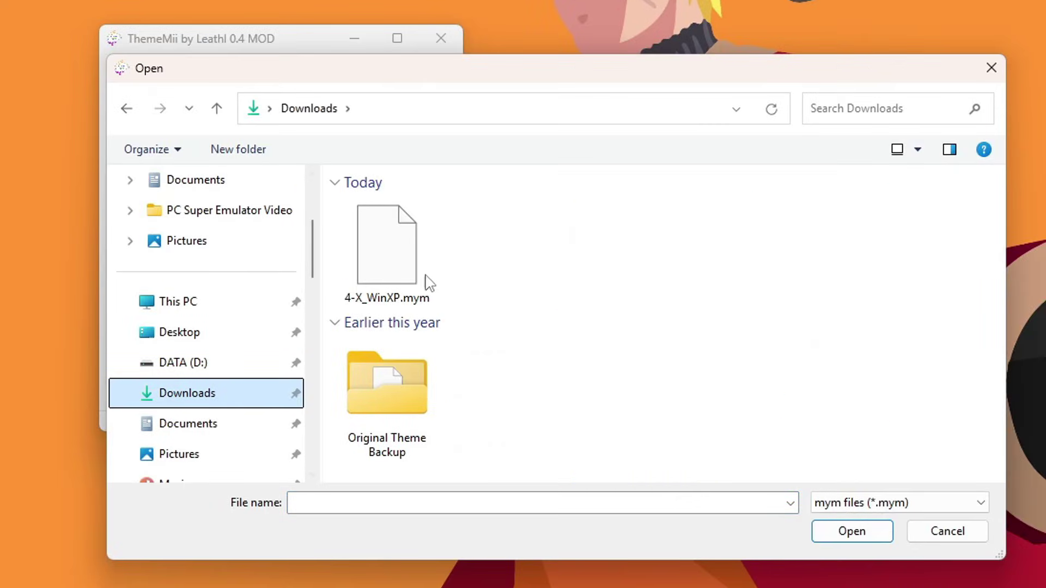
left_click(396, 275)
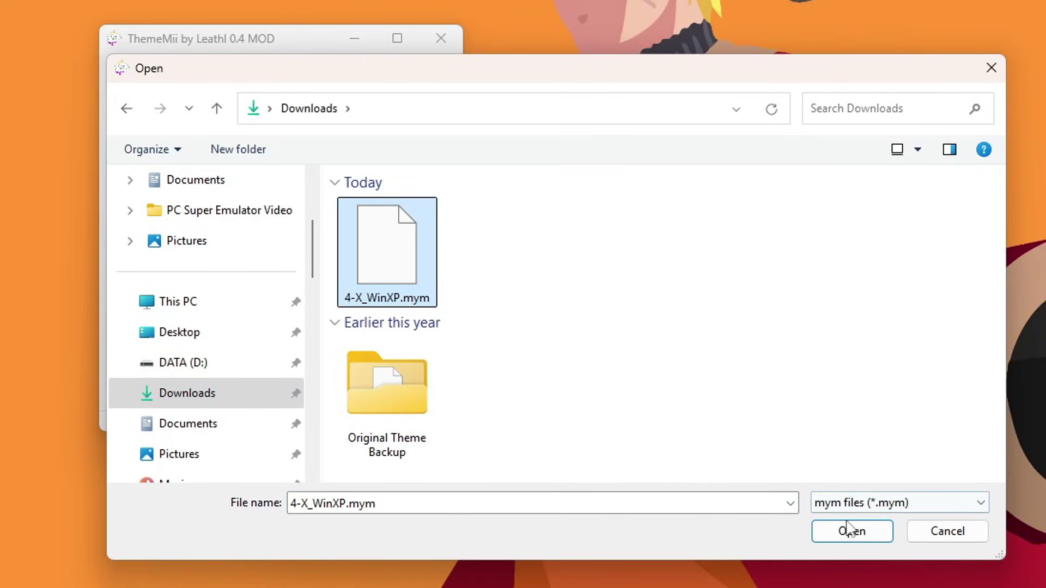
left_click(853, 533)
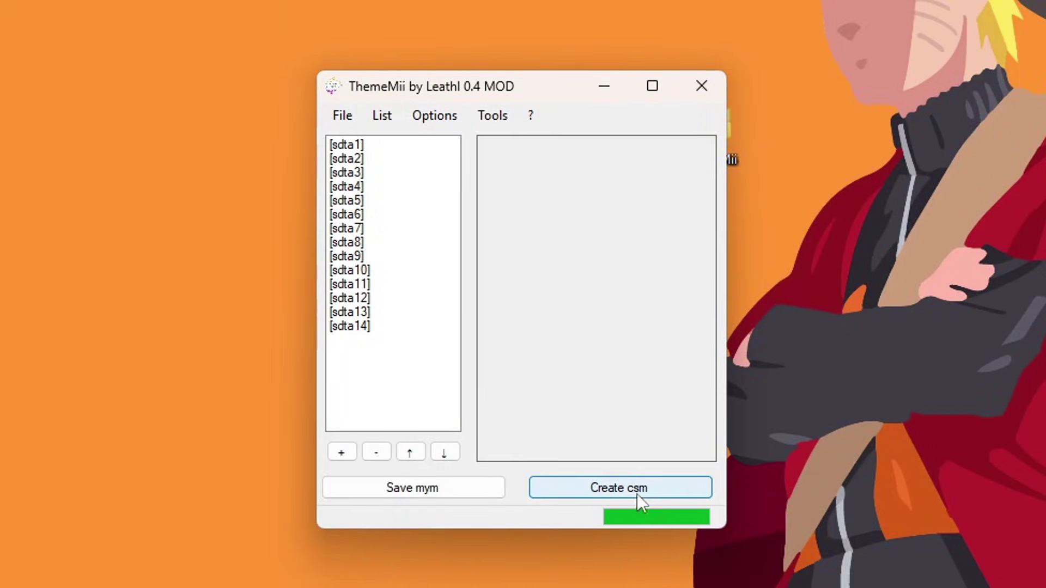
Start Create csm and pick G:\themes\00000097-v513.app as the base file.
left_click(646, 490)
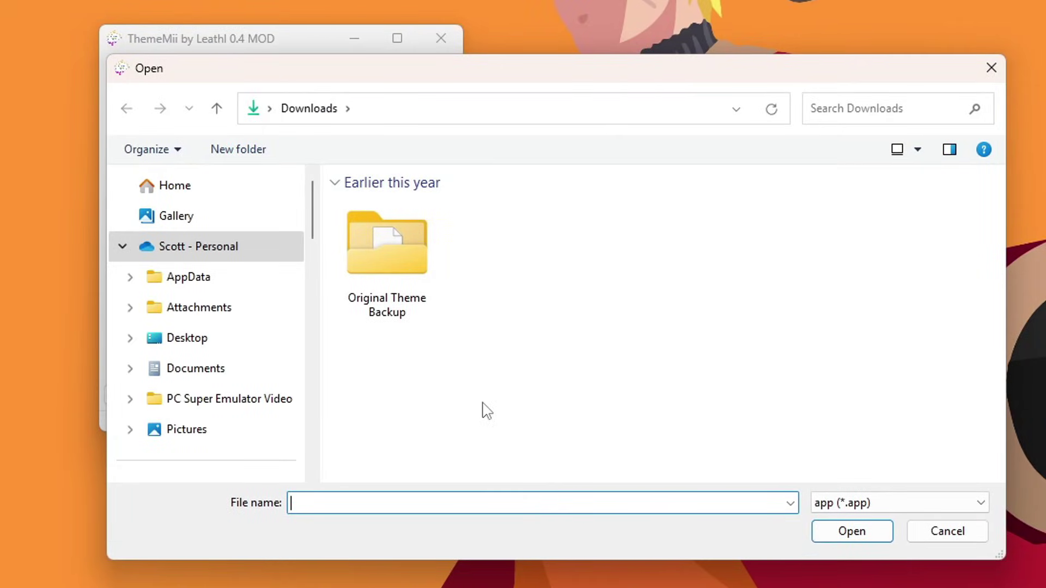
left_click_drag(313, 221, 317, 289)
scroll(317, 289, "down", 5)
left_click(194, 301)
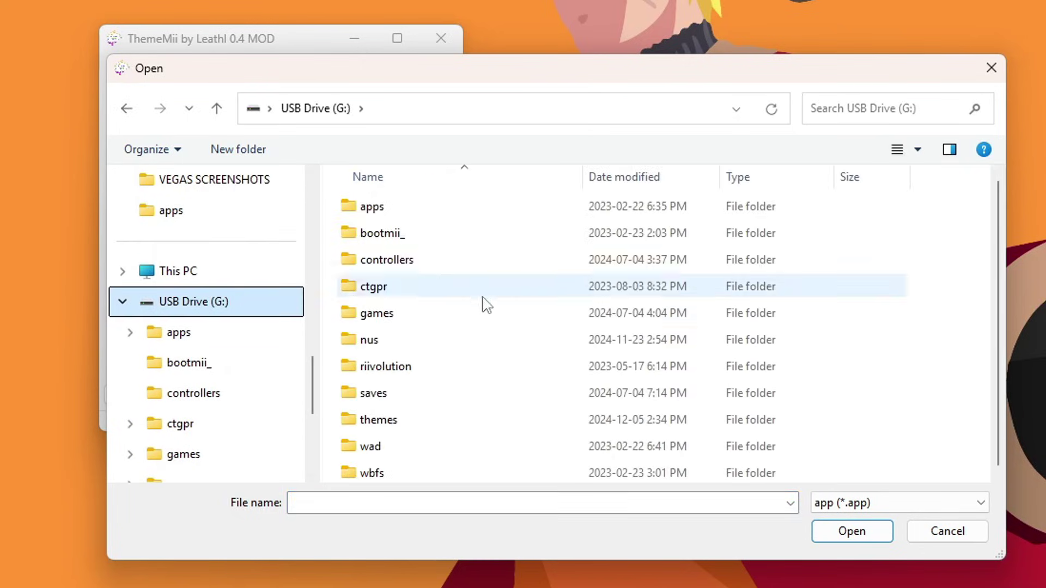
double_click(396, 421)
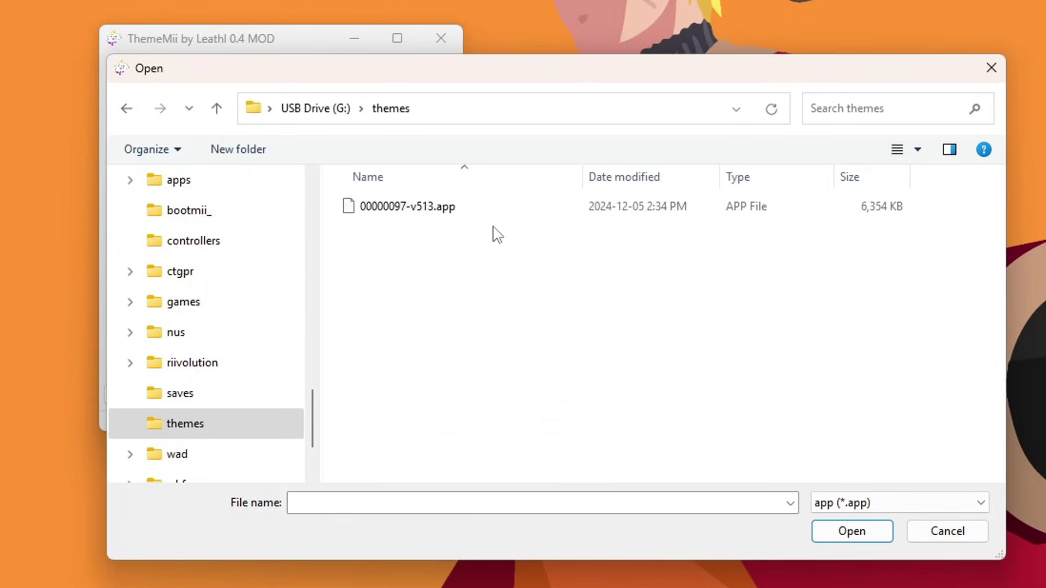
left_click(434, 210)
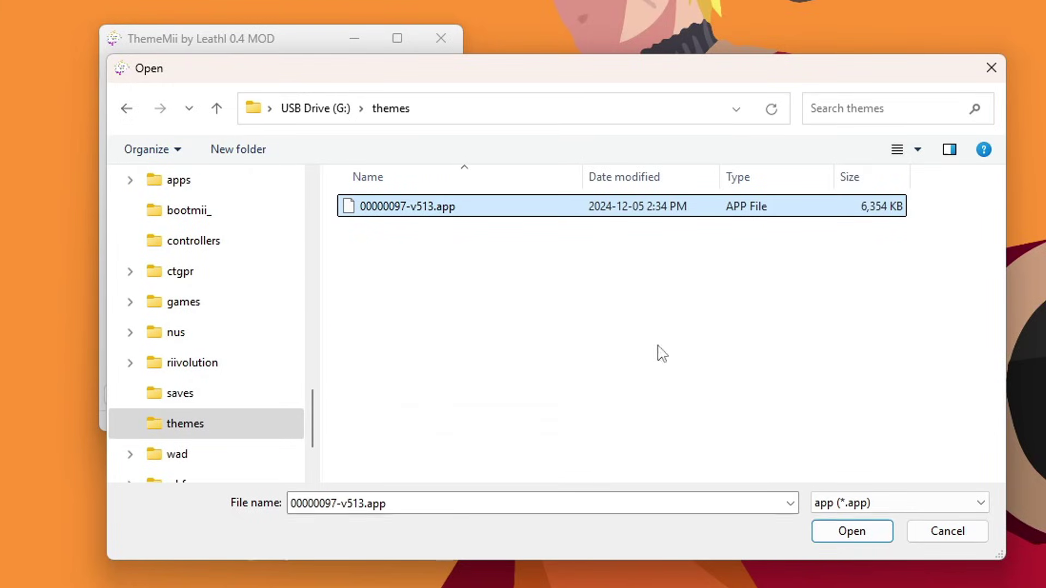
left_click(855, 533)
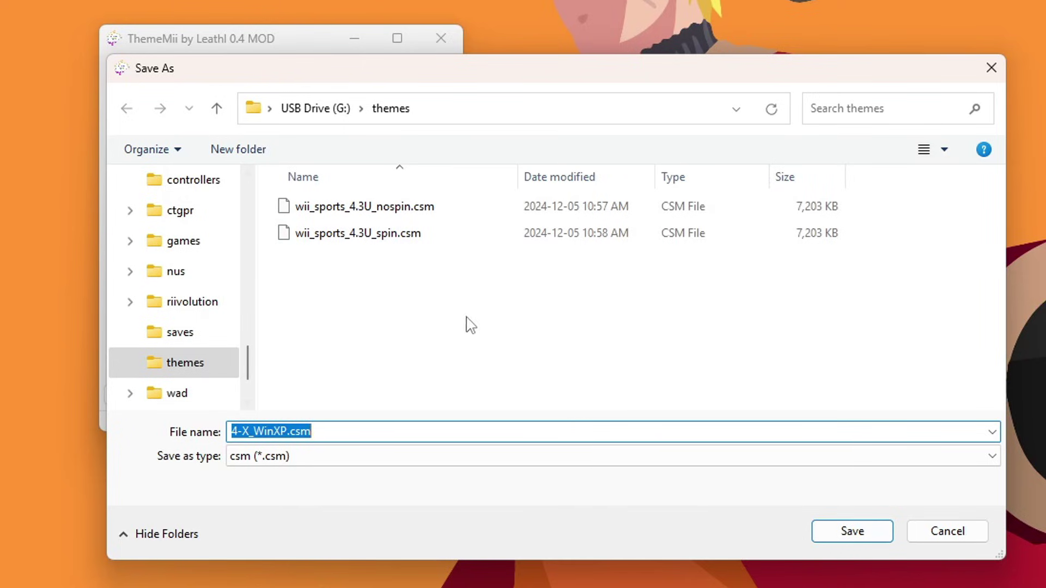
Save the result as 4-X_WinXP.csm in G:\themes and decline saving the mym.
scroll(200, 347, "up", 5)
scroll(198, 345, "up", 3)
scroll(195, 305, "down", 10)
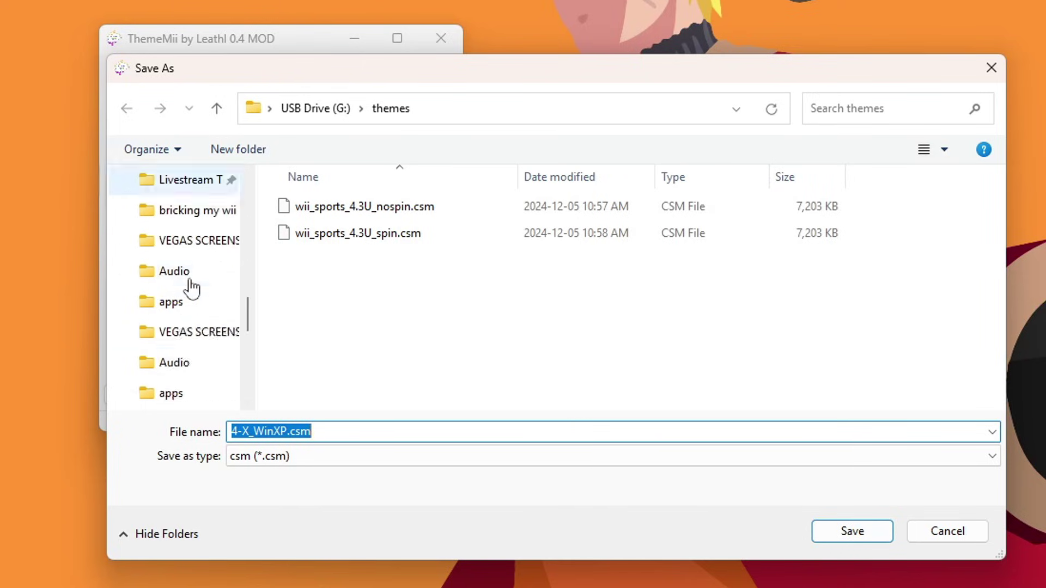
left_click(853, 531)
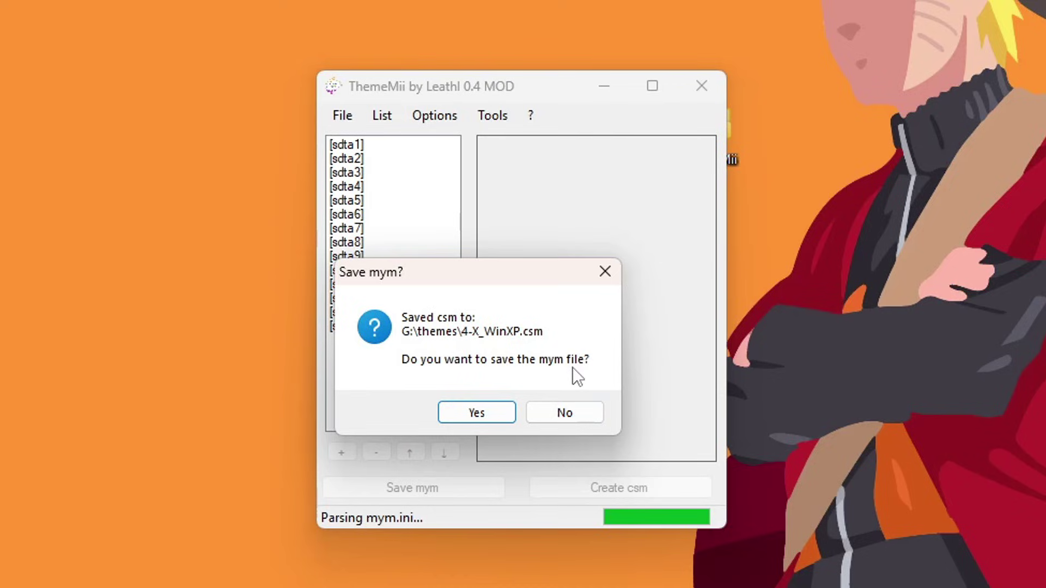
left_click(576, 414)
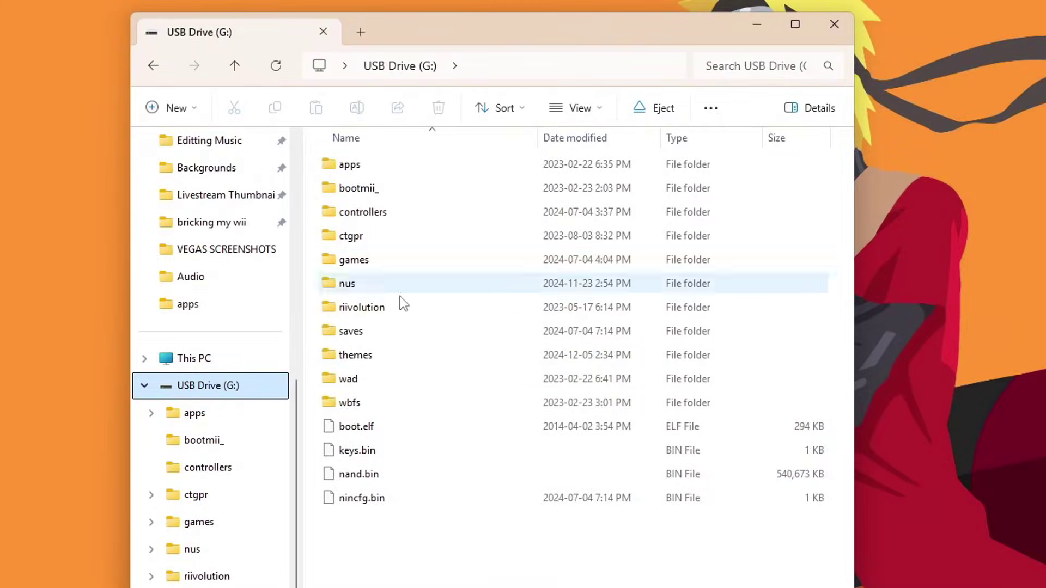
Confirm 4-X_WinXP.csm is in G:\themes, then close File Explorer.
double_click(374, 351)
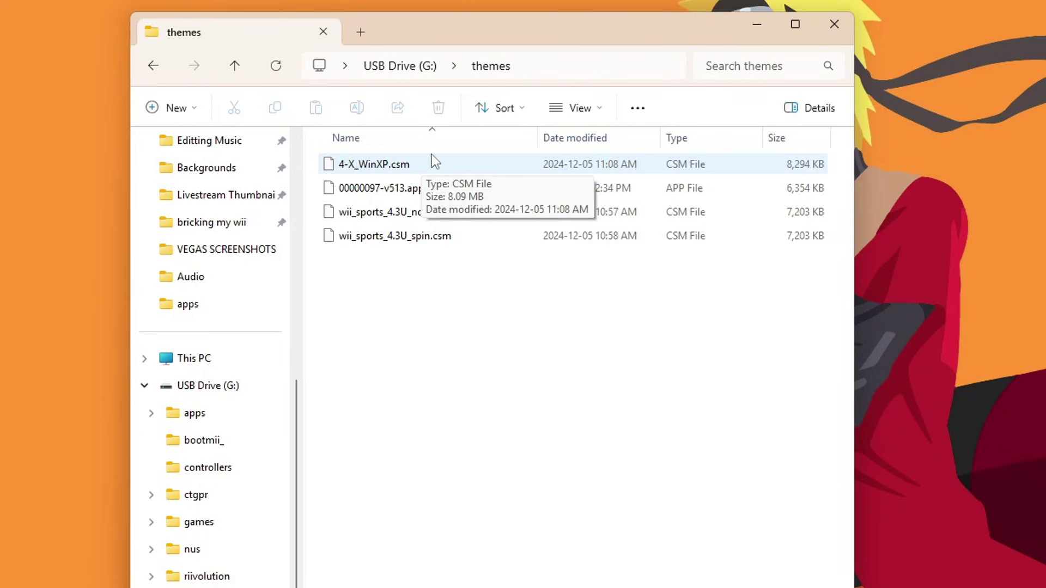
left_click(377, 188)
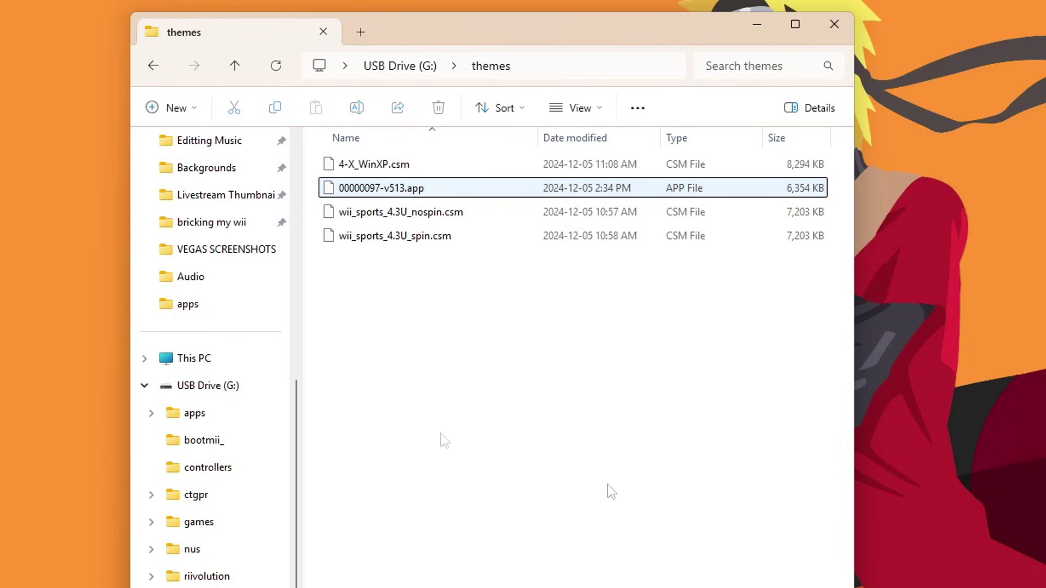
left_click(582, 472)
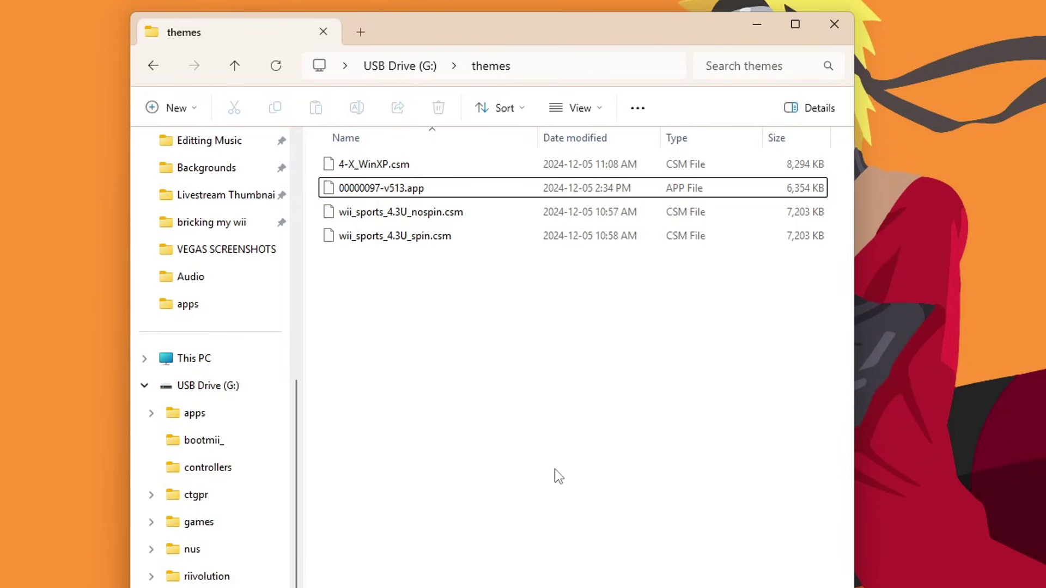
left_click(834, 25)
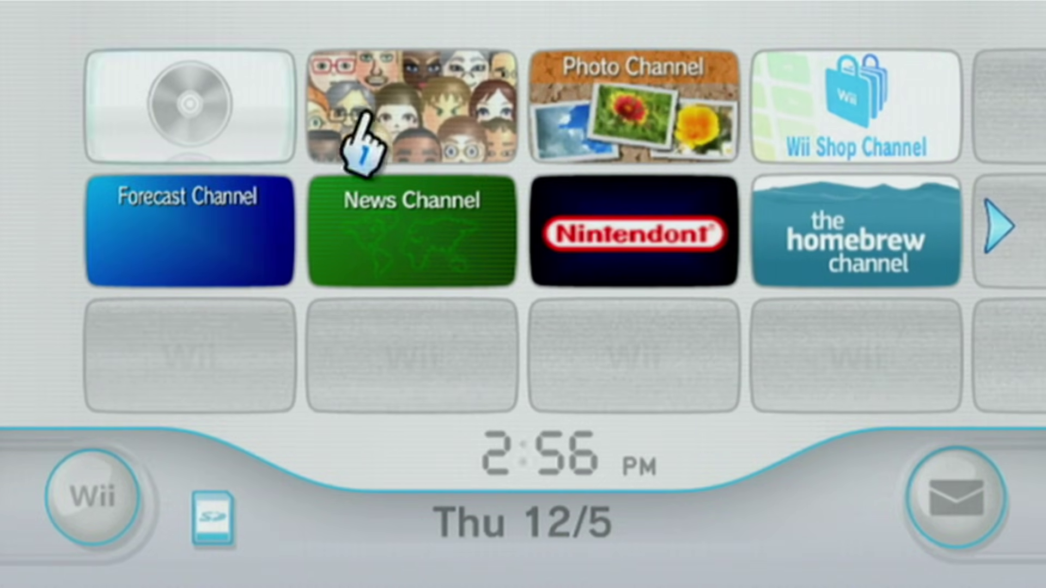
From the Homebrew Channel, install 4-X_WinXP.csm with csm-installer.
left_click(820, 248)
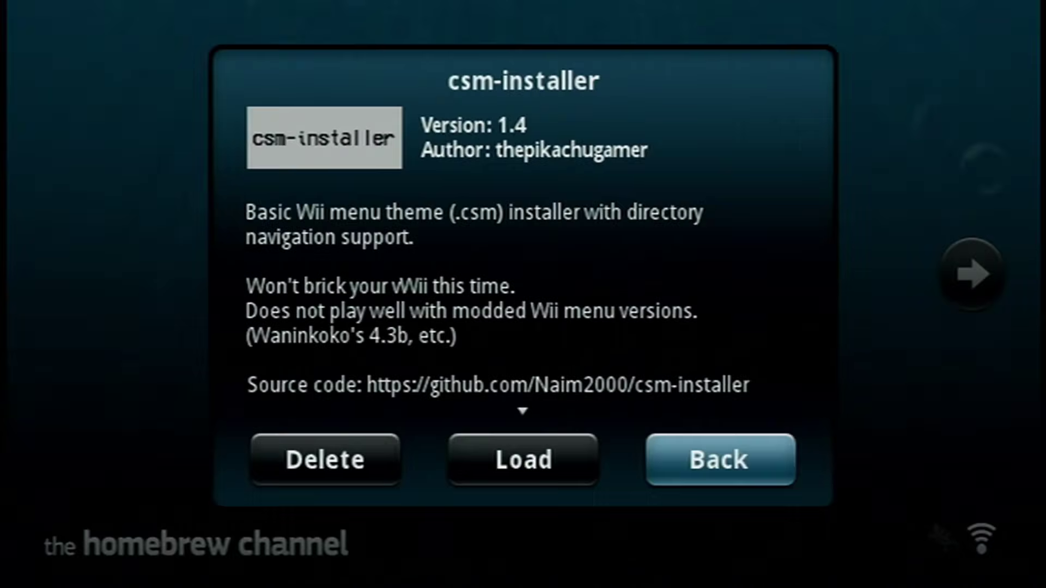
key("Return")
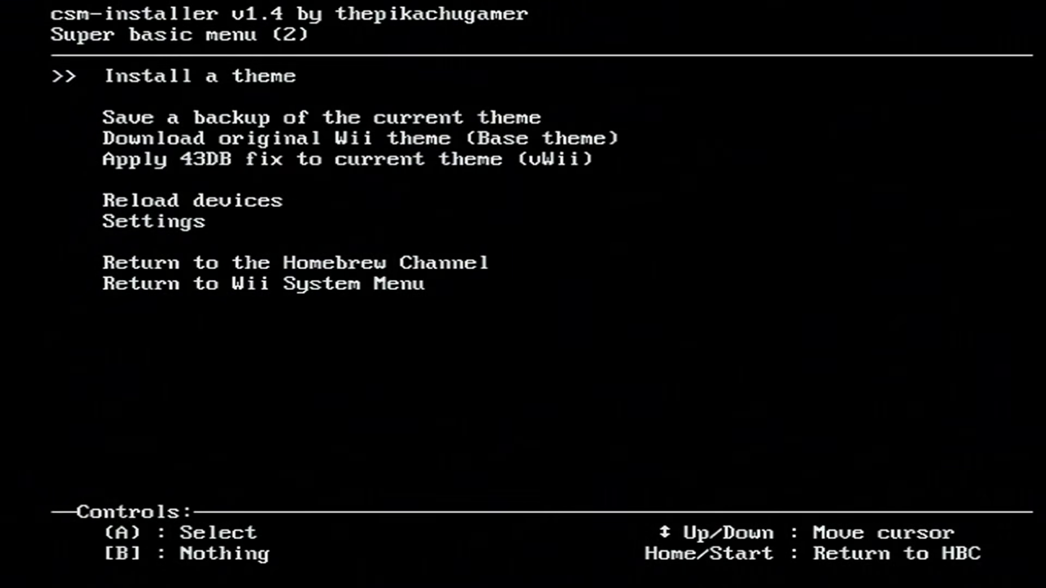
key("Return")
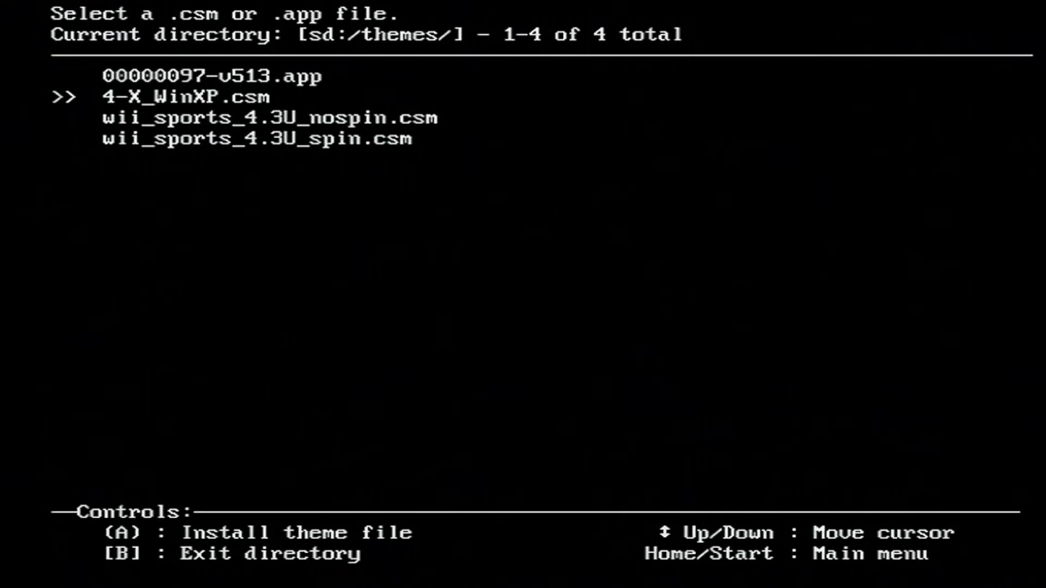
key("Return")
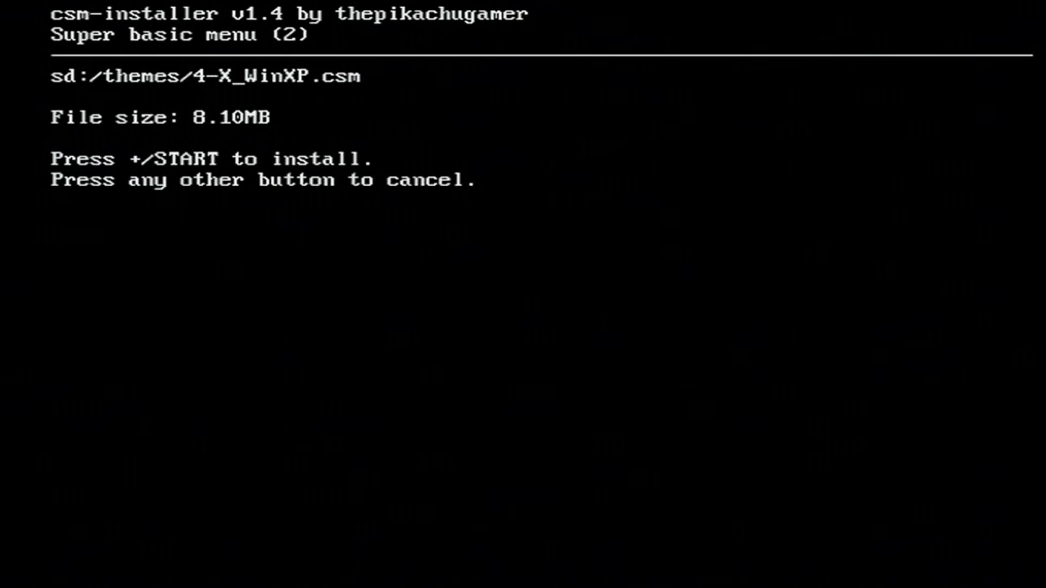
key("Return")
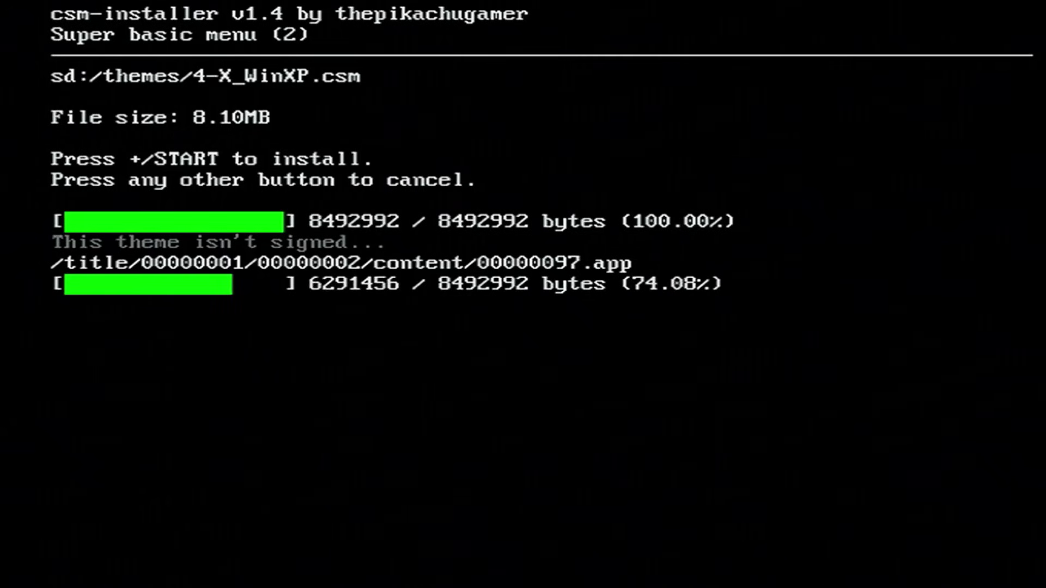
Leave csm-installer and the Homebrew Channel, exiting back to the System Menu.
key("Return")
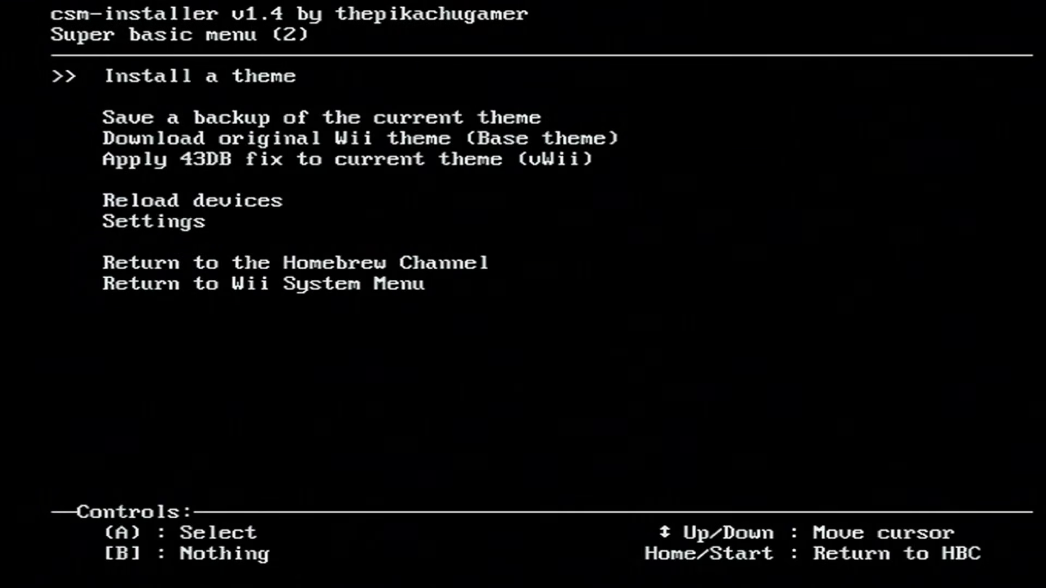
key("Home")
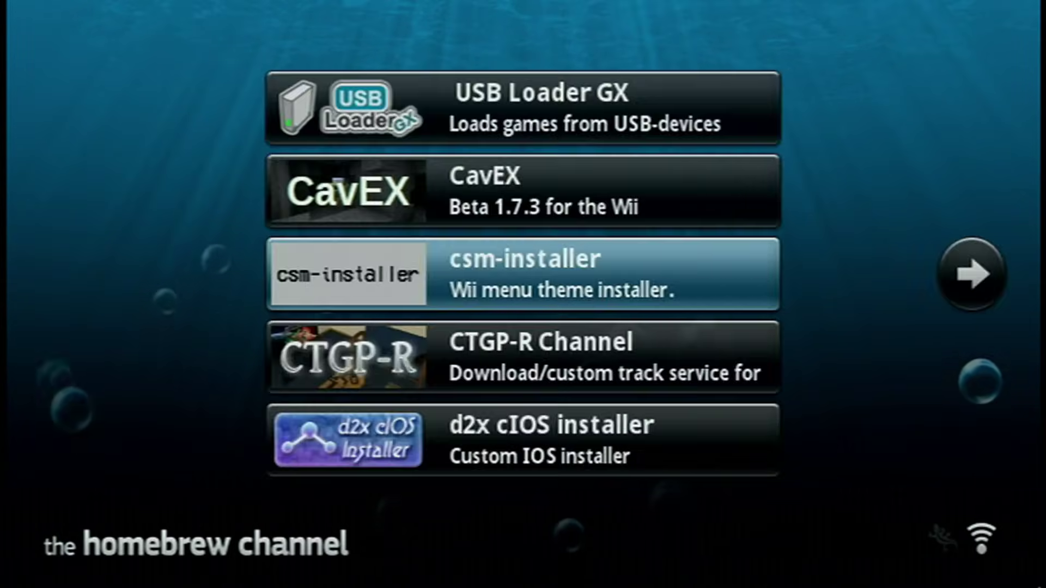
key("Home")
key("Down")
key("Down")
key("Down")
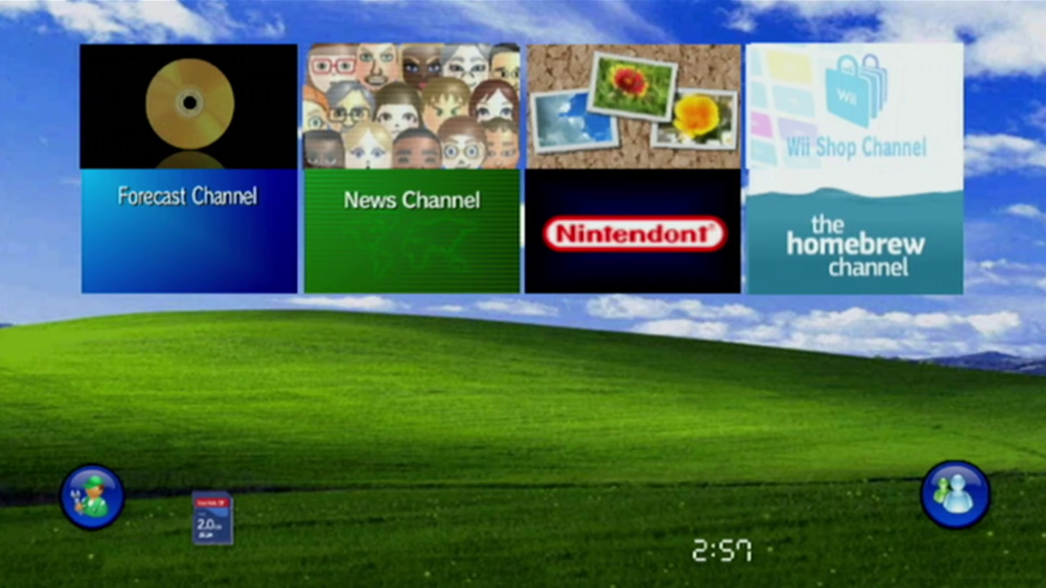
Page through the Windows XP-themed channel grid and open the Homebrew Channel preview.
key("Right")
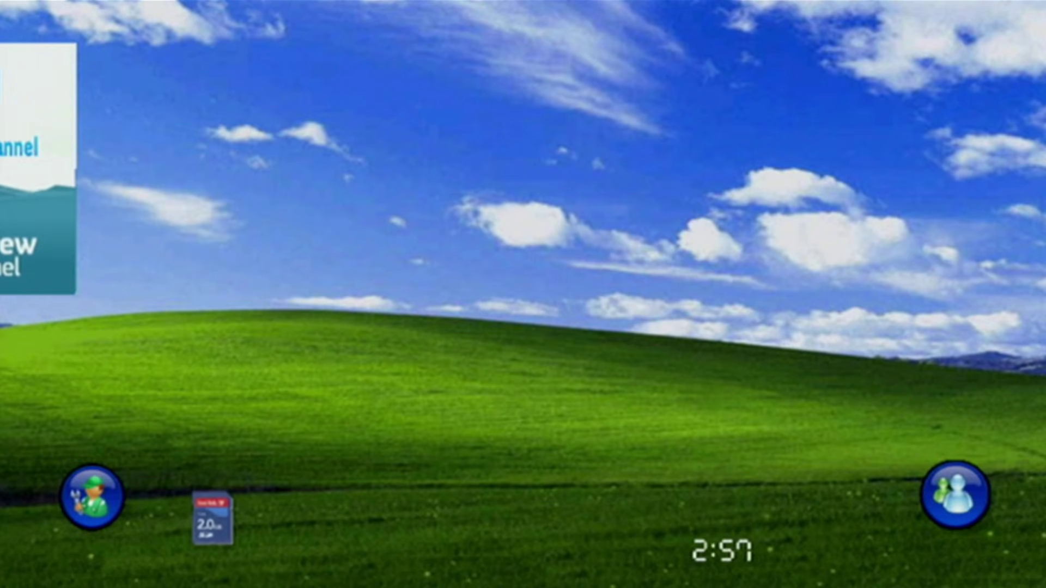
key("Left")
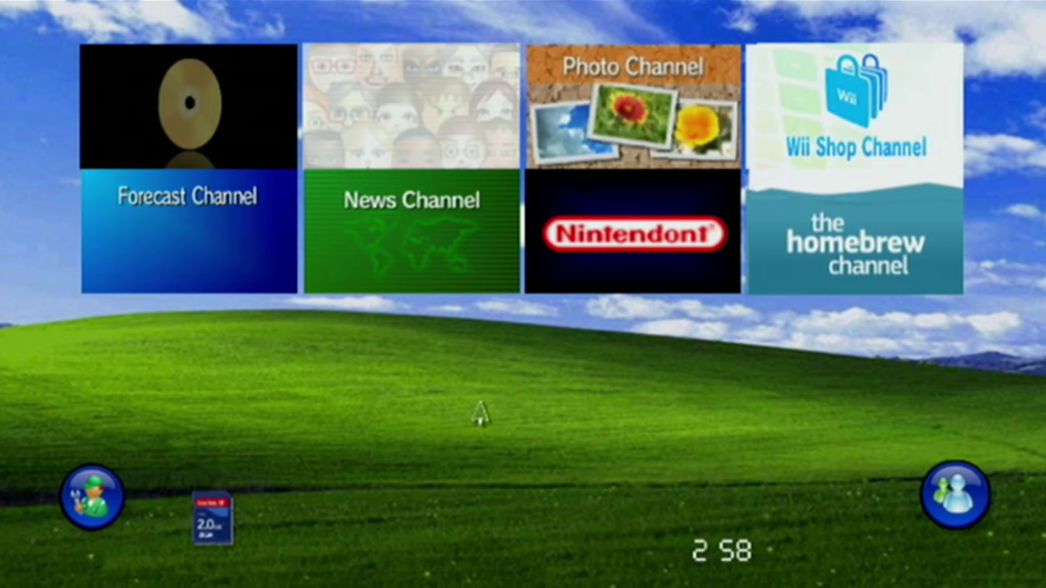
left_click(817, 285)
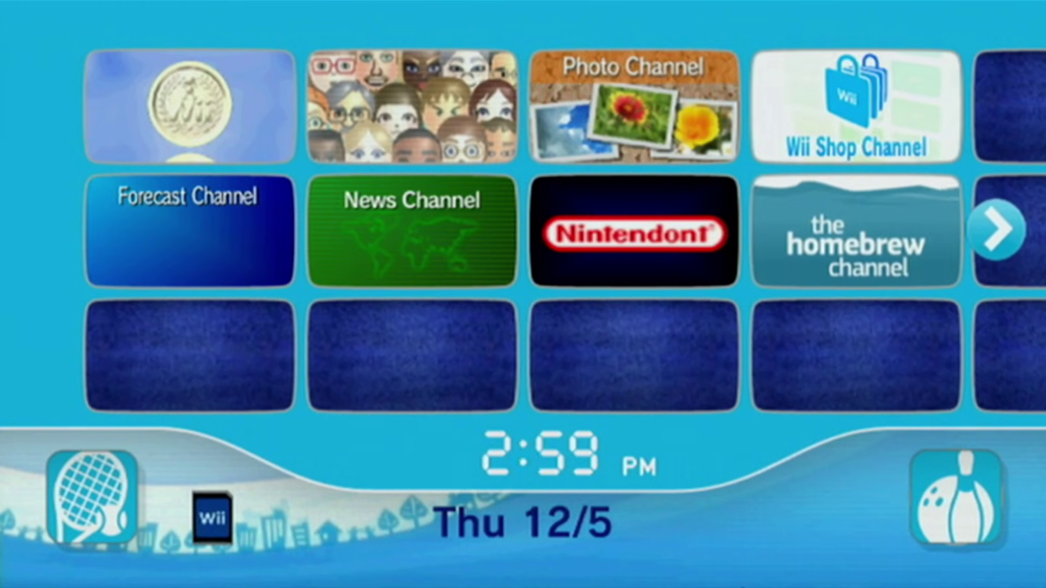
Flip through the channel pages and bring up the Message Board.
key("Right")
key("Left")
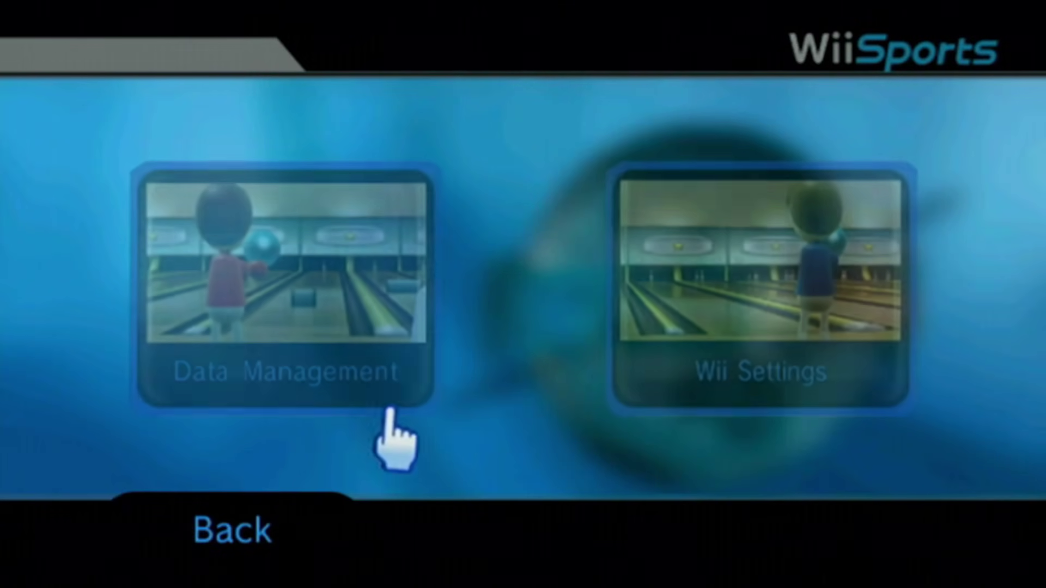
key("Escape")
Back out to the channels and open Wii Options > Data Management.
left_click(978, 523)
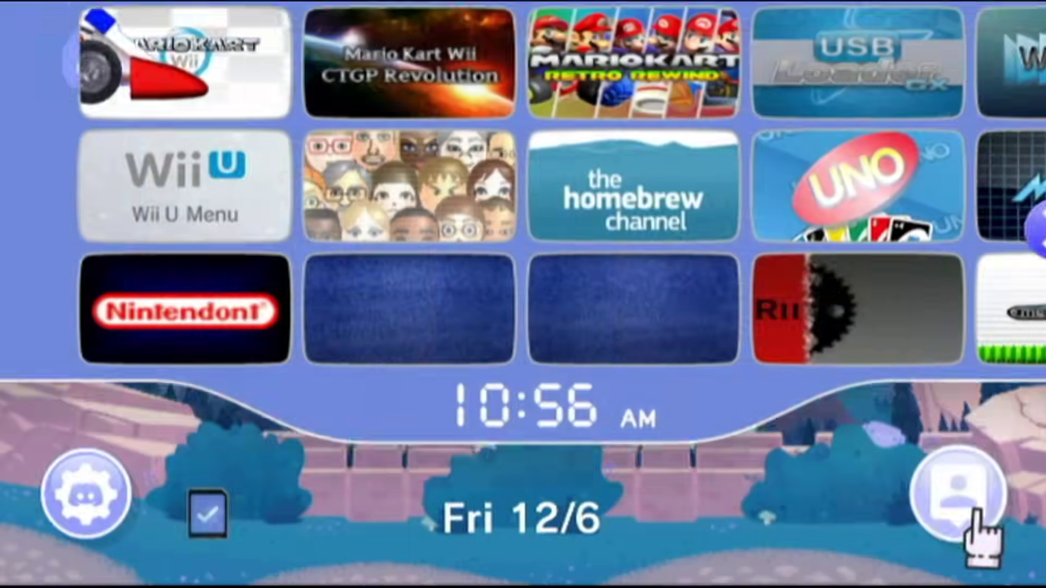
left_click(981, 493)
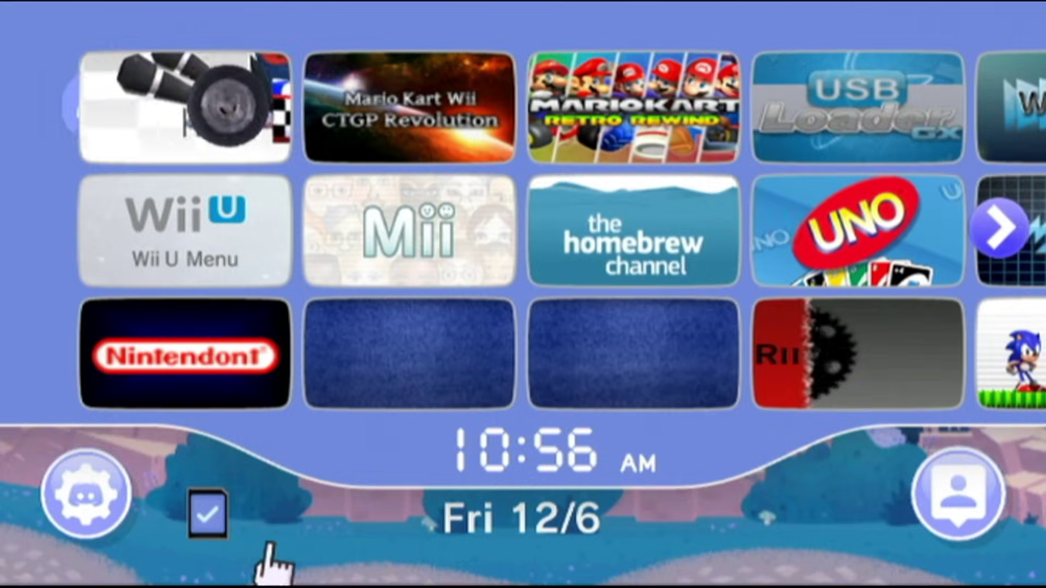
left_click(70, 502)
left_click(315, 338)
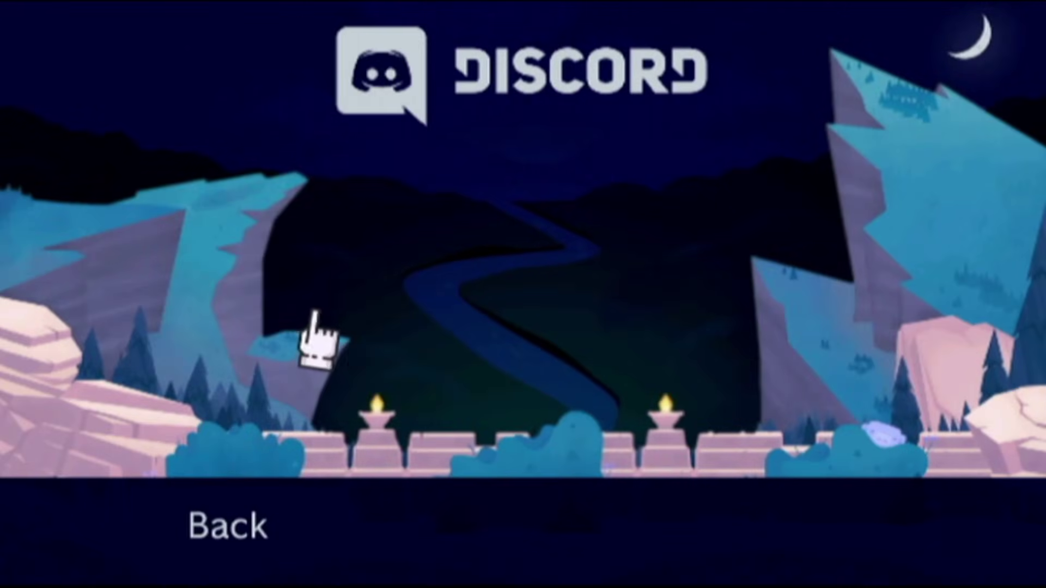